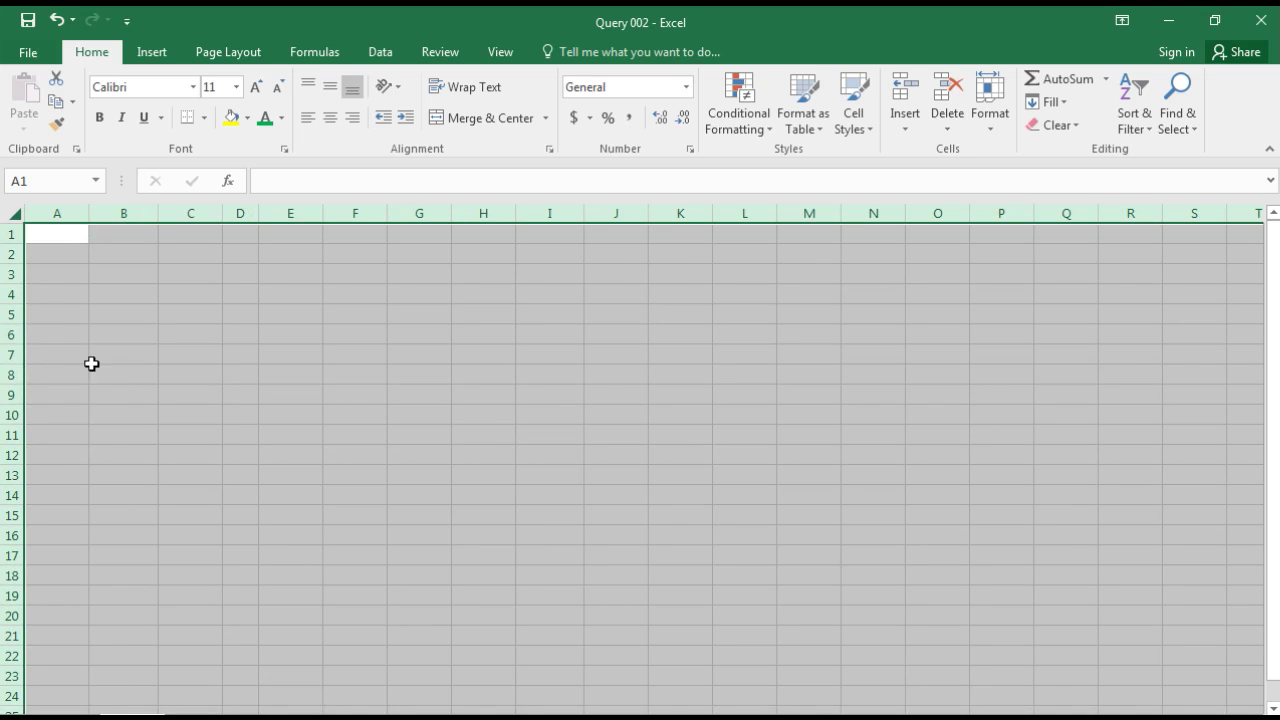
Step: Enter LOCK in cells C1 and D1
click(86, 266)
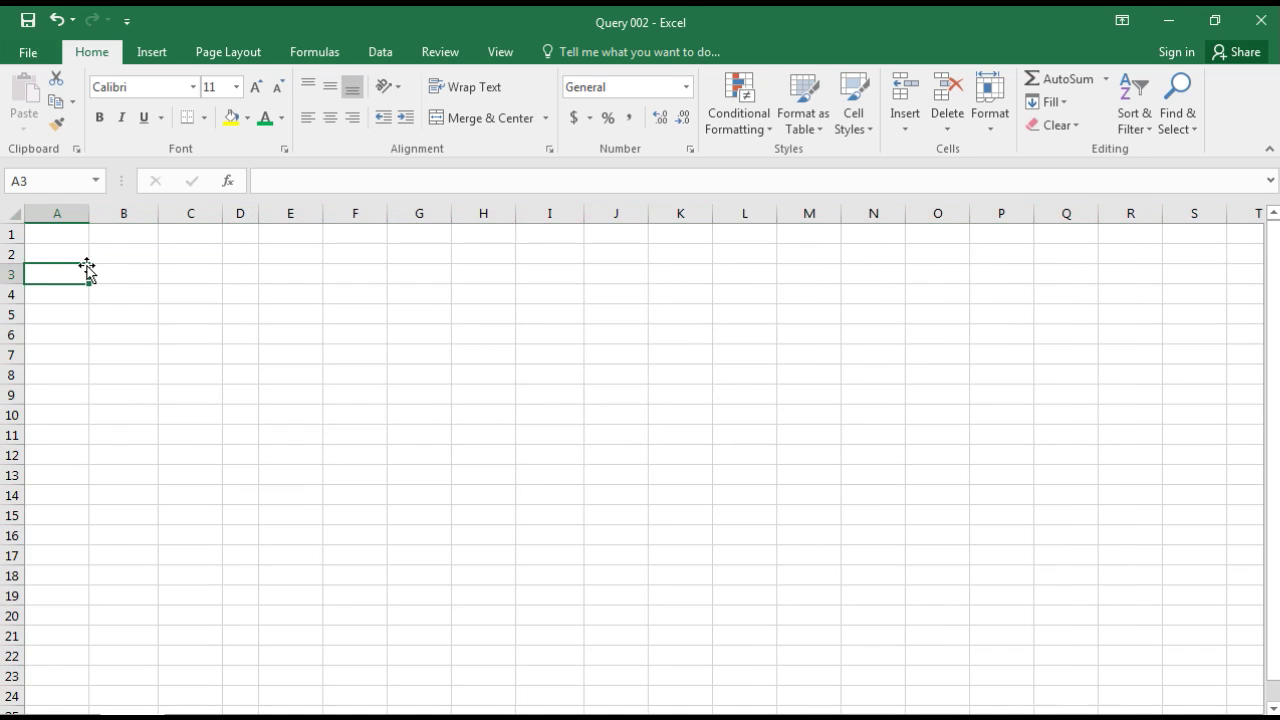
click(162, 257)
click(189, 226)
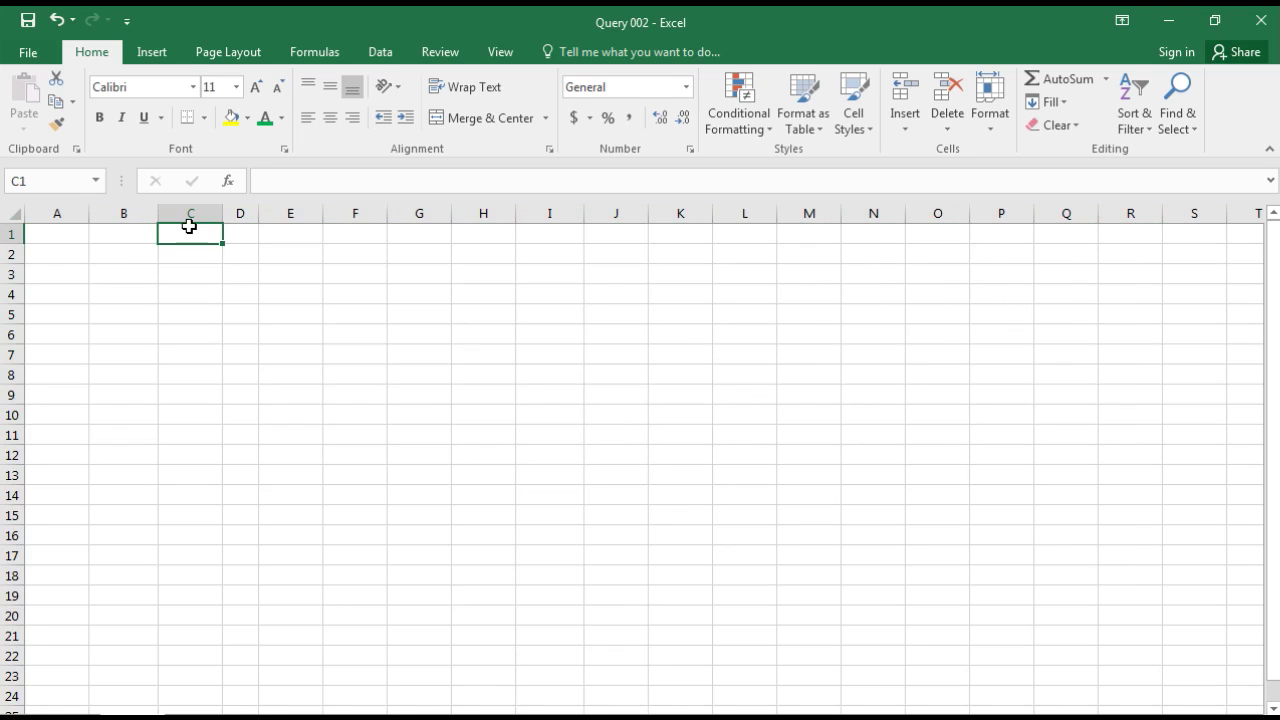
text(LOCK)
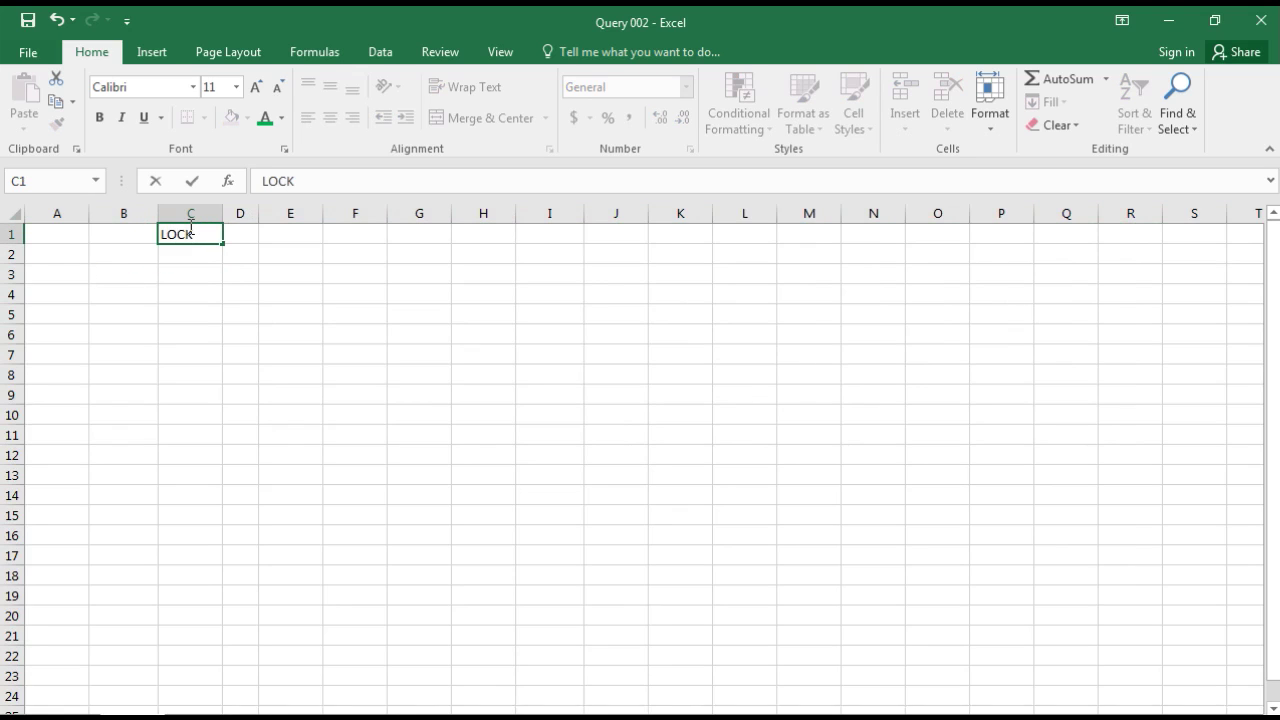
key(Tab)
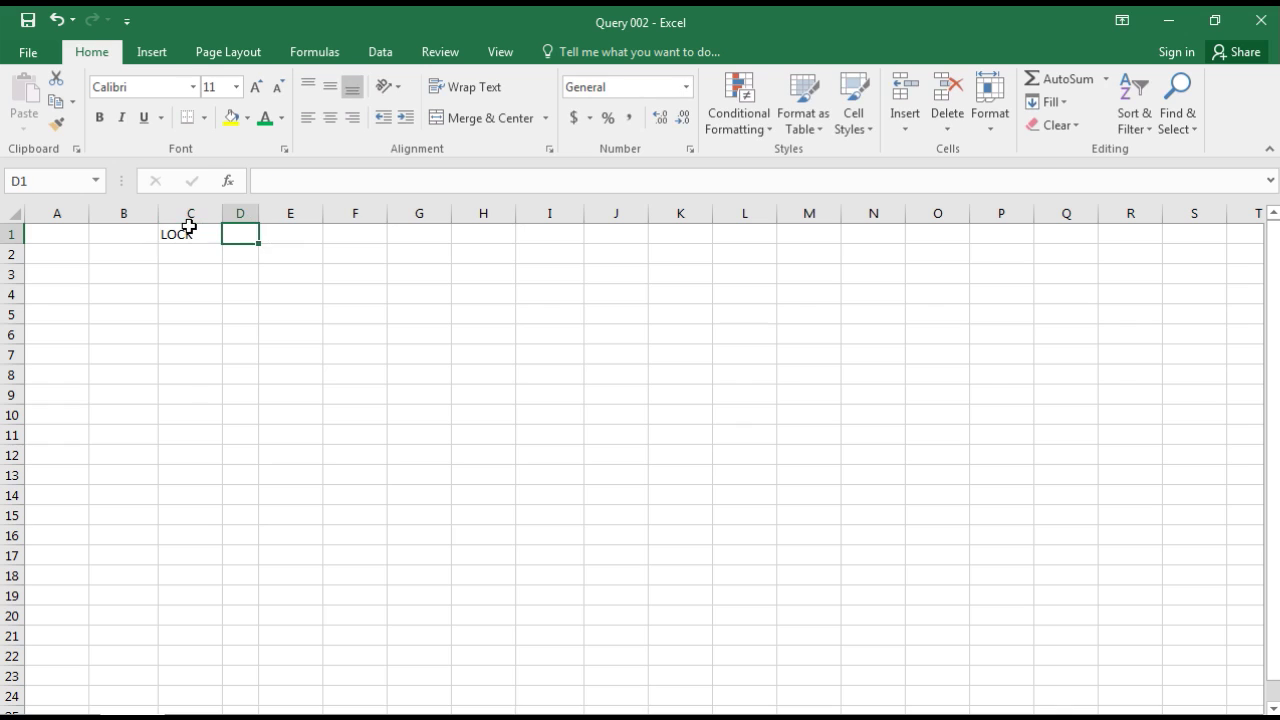
key(Tab)
key(Tab)
key(Left)
key(Left)
text(LO)
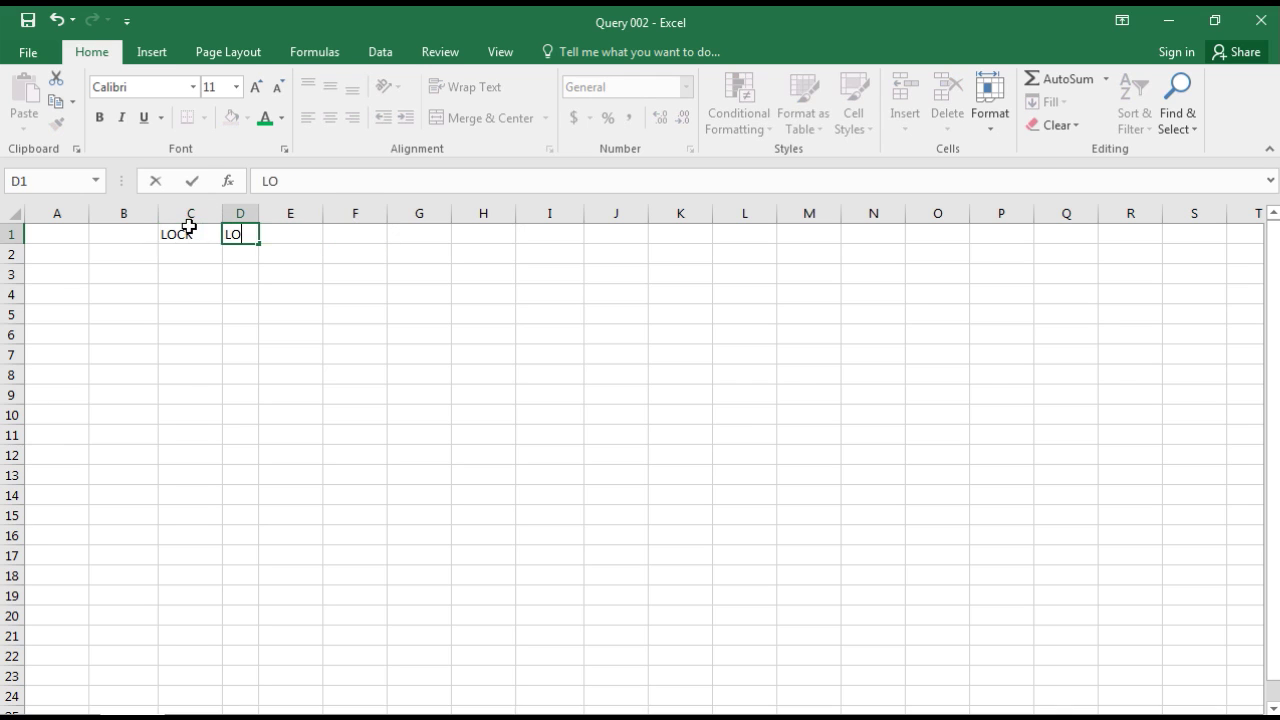
text(CK)
click(276, 256)
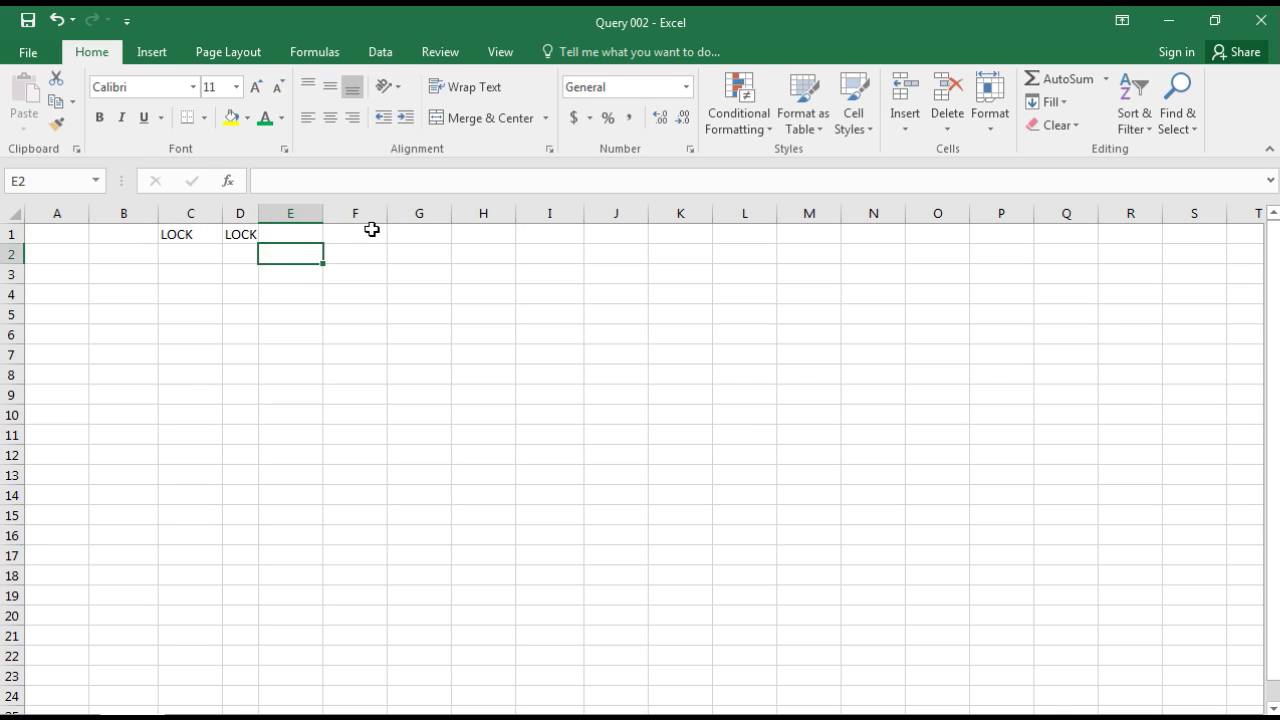
Step: Enter HIDE in cells F1 and G1
click(371, 230)
text(HIDE)
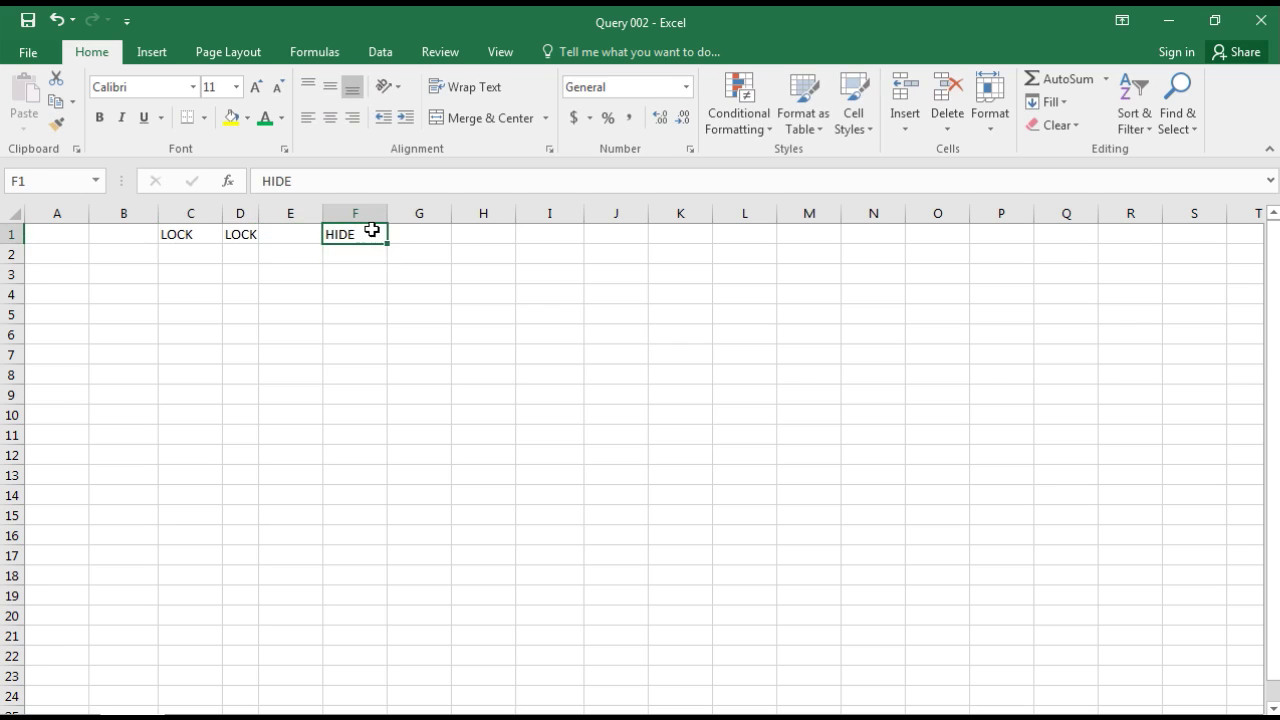
key(Tab)
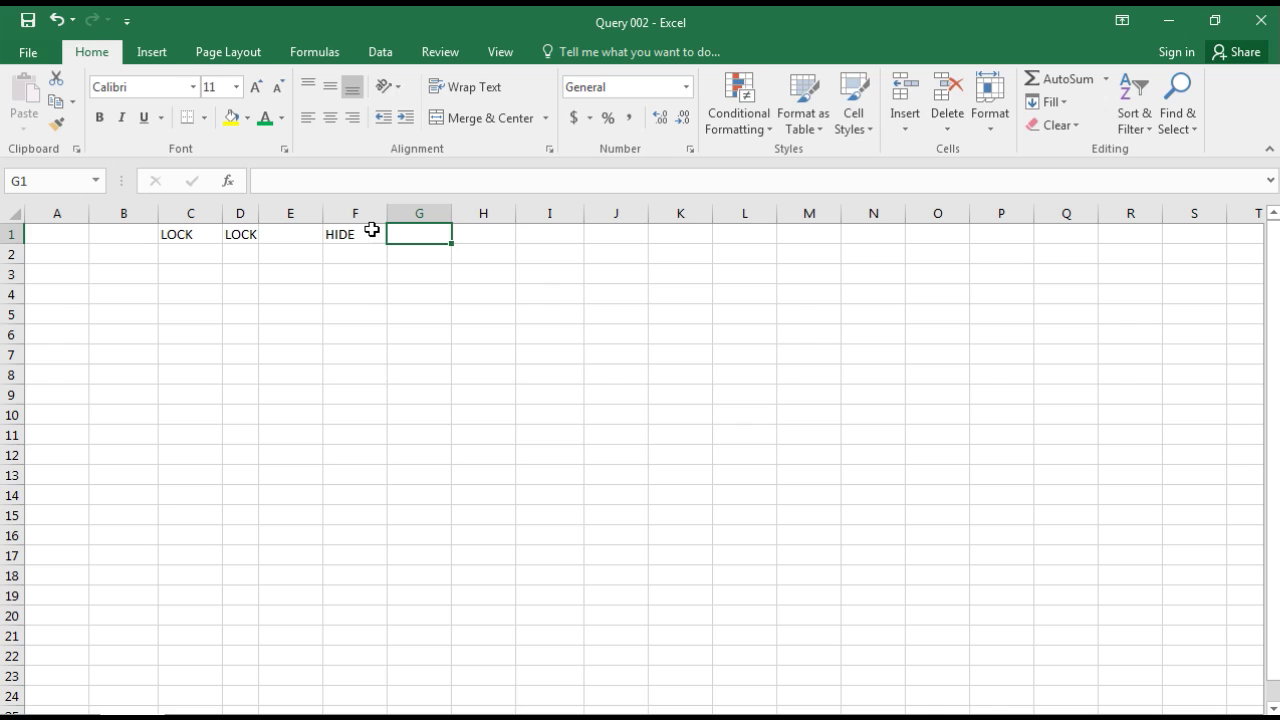
text(HIDE)
key(Return)
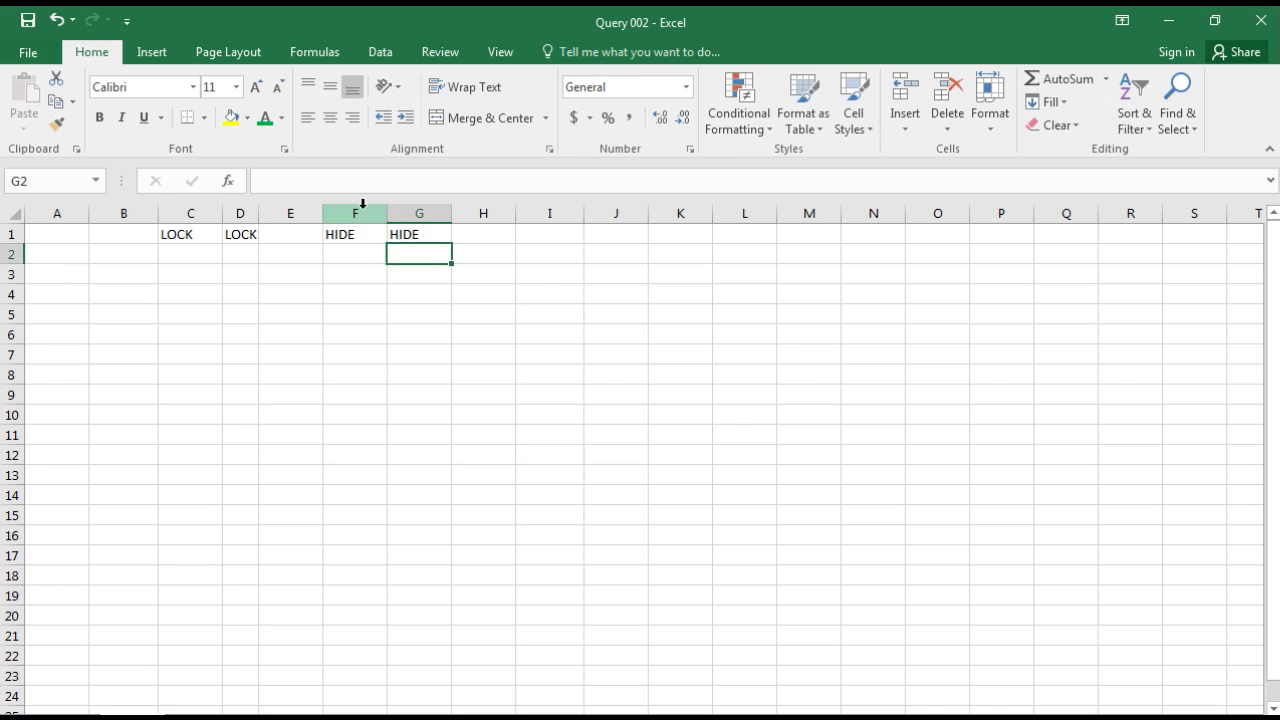
Step: Enter LOCK CELL in cell B3
click(362, 204)
click(95, 334)
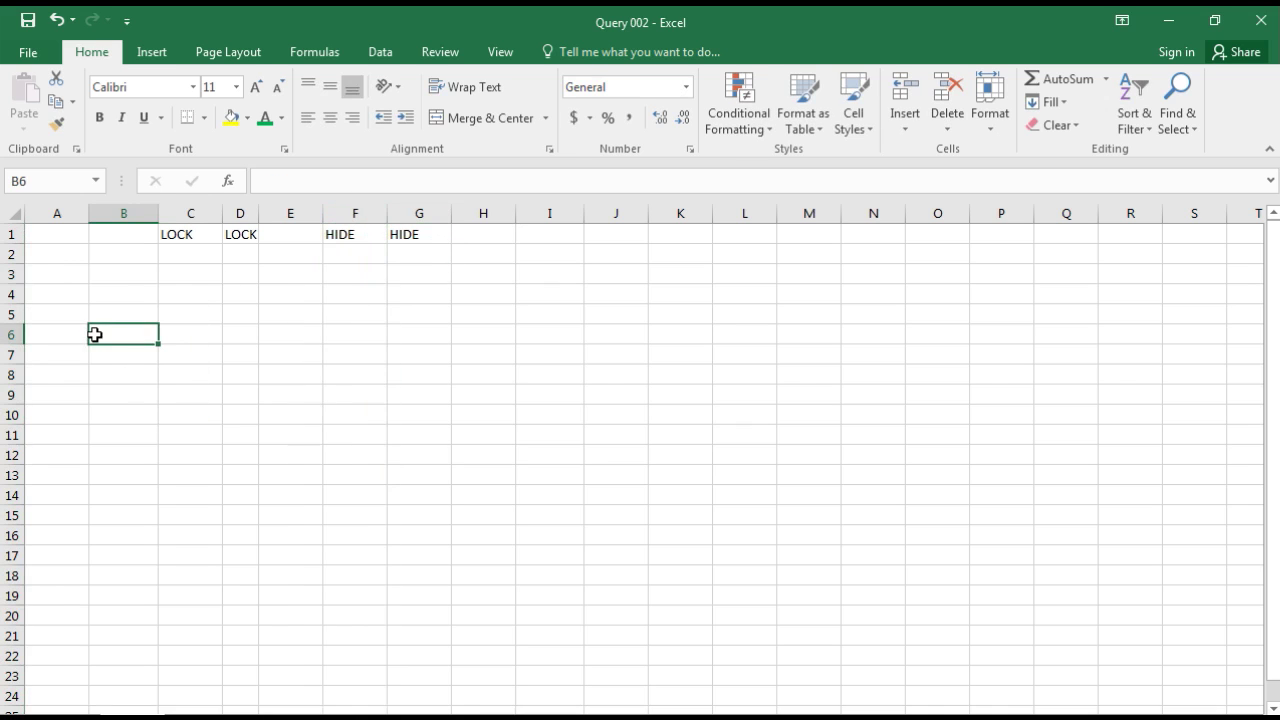
click(123, 272)
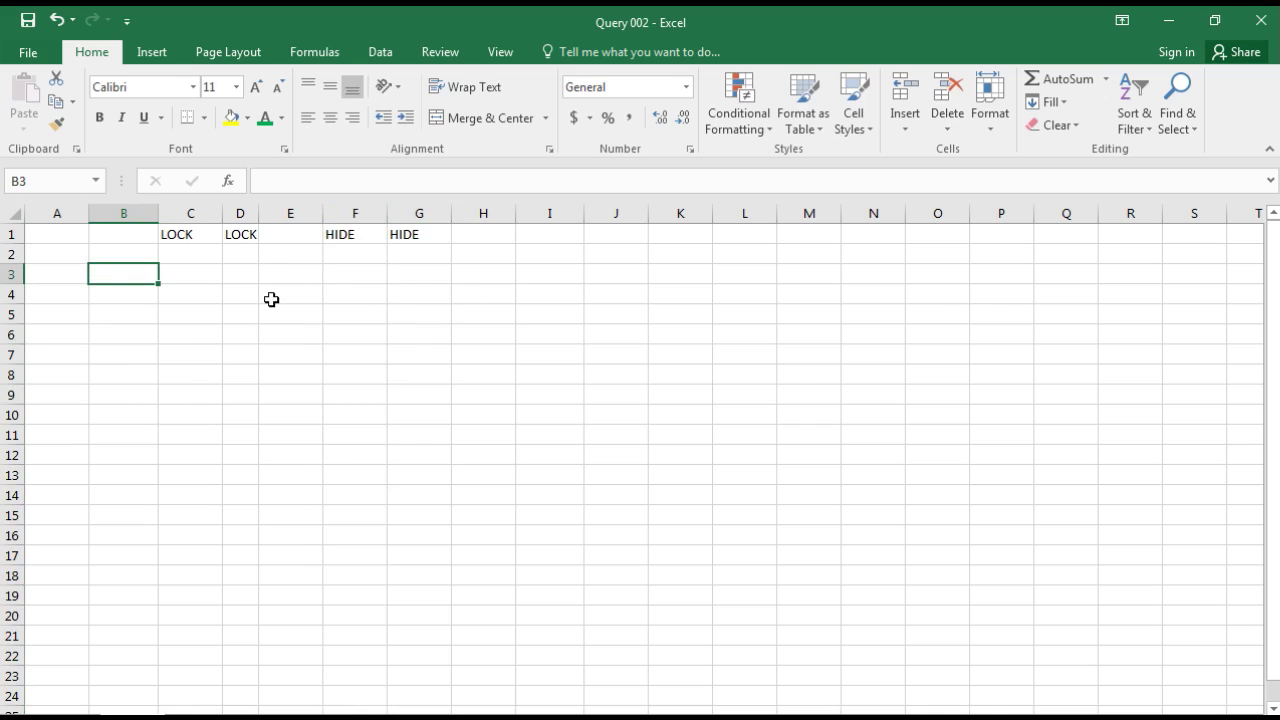
text(LOCK CELL)
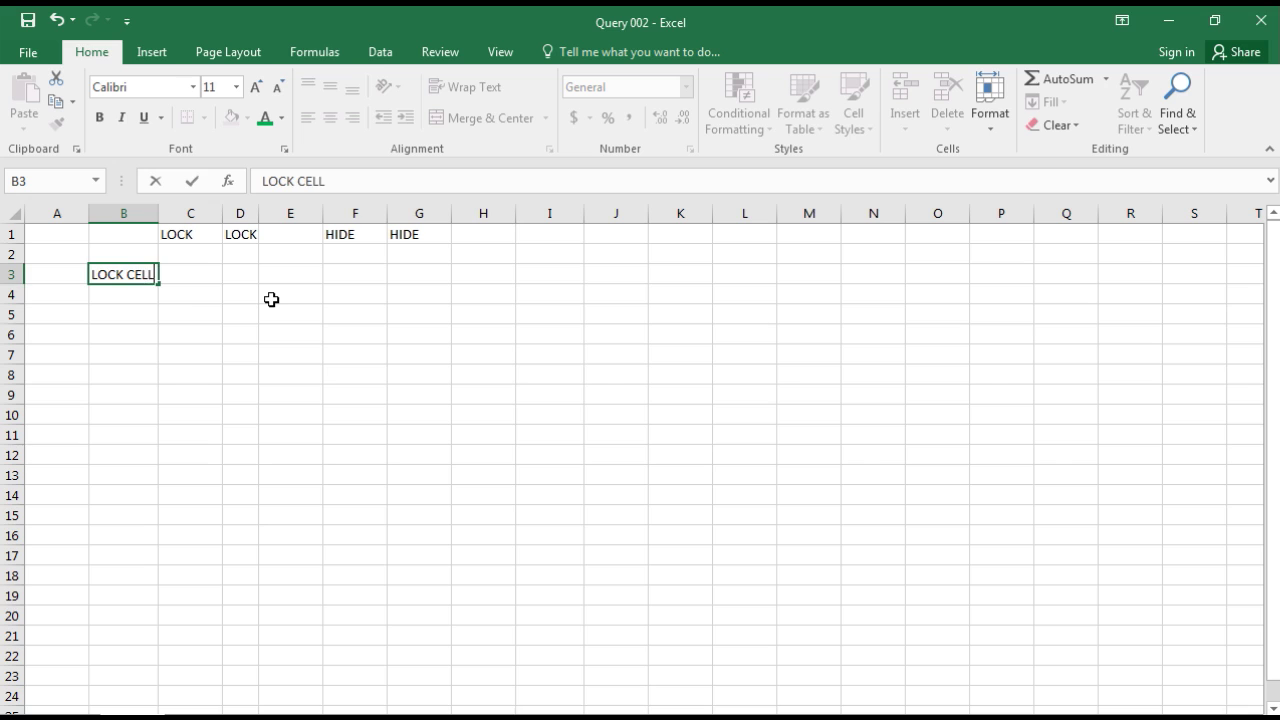
key(Return)
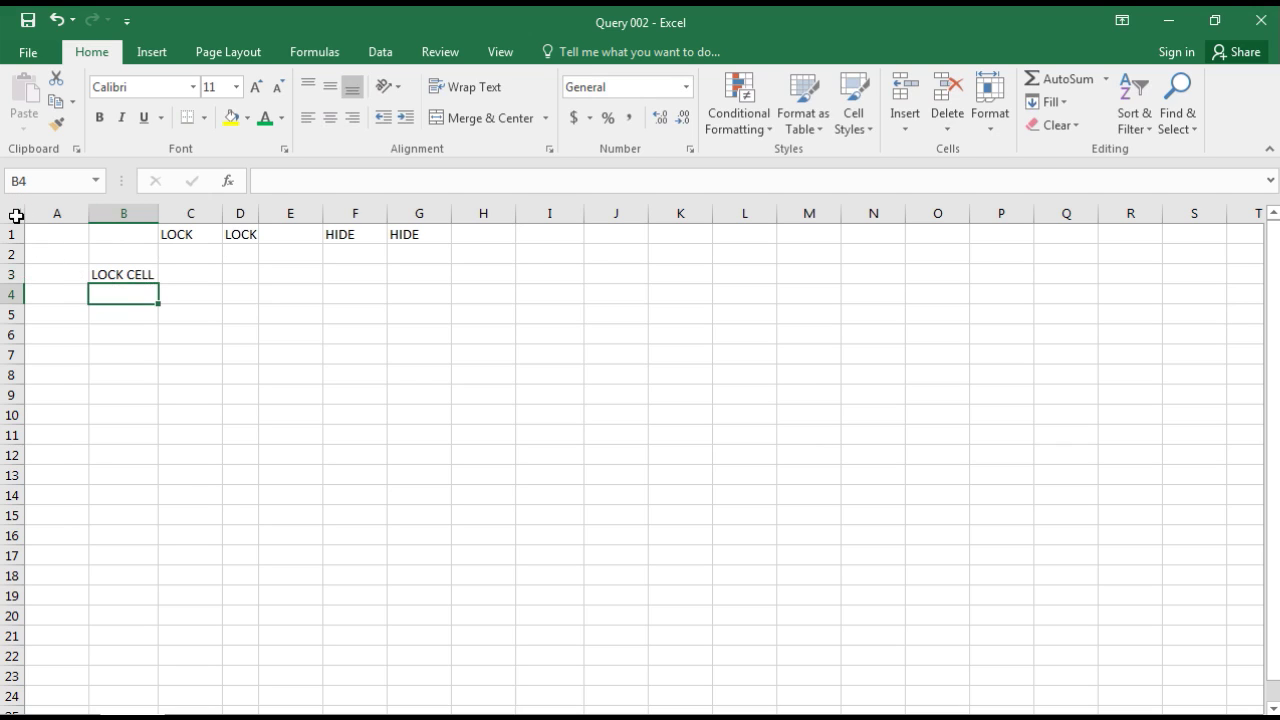
Step: Select the whole sheet and clear the Locked checkbox in Format Cells > Protection
click(16, 216)
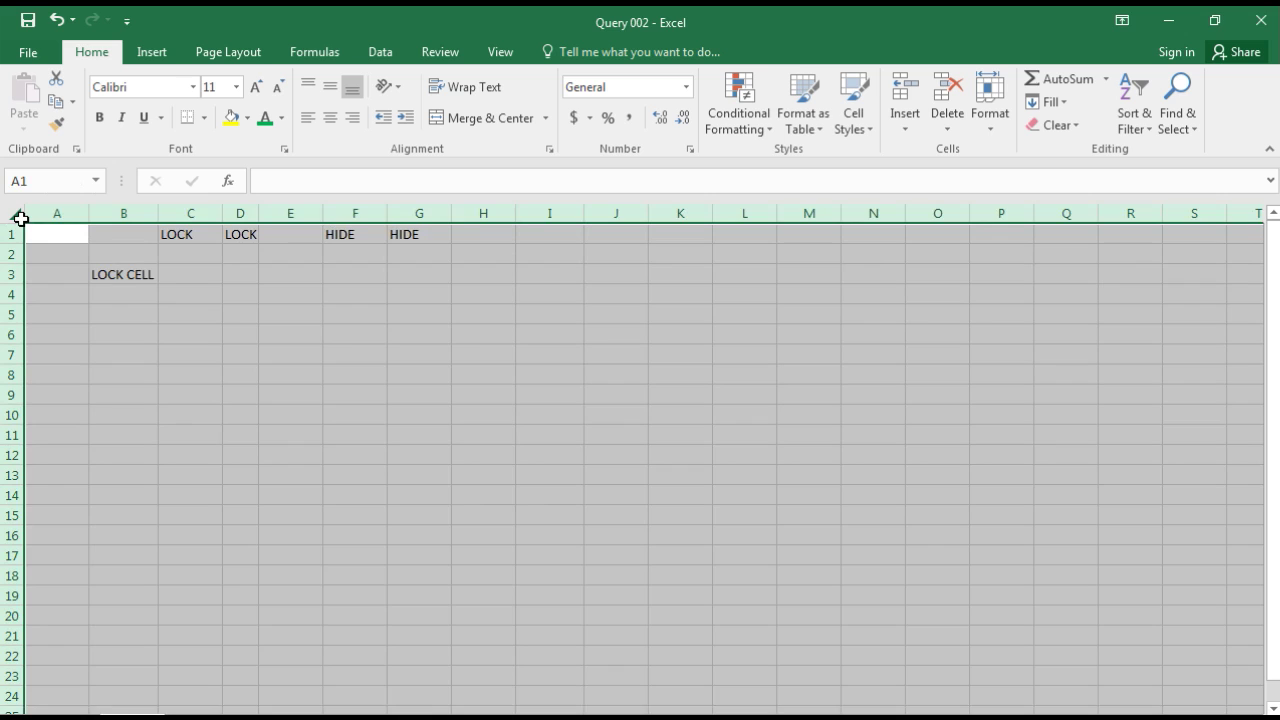
right_click(21, 218)
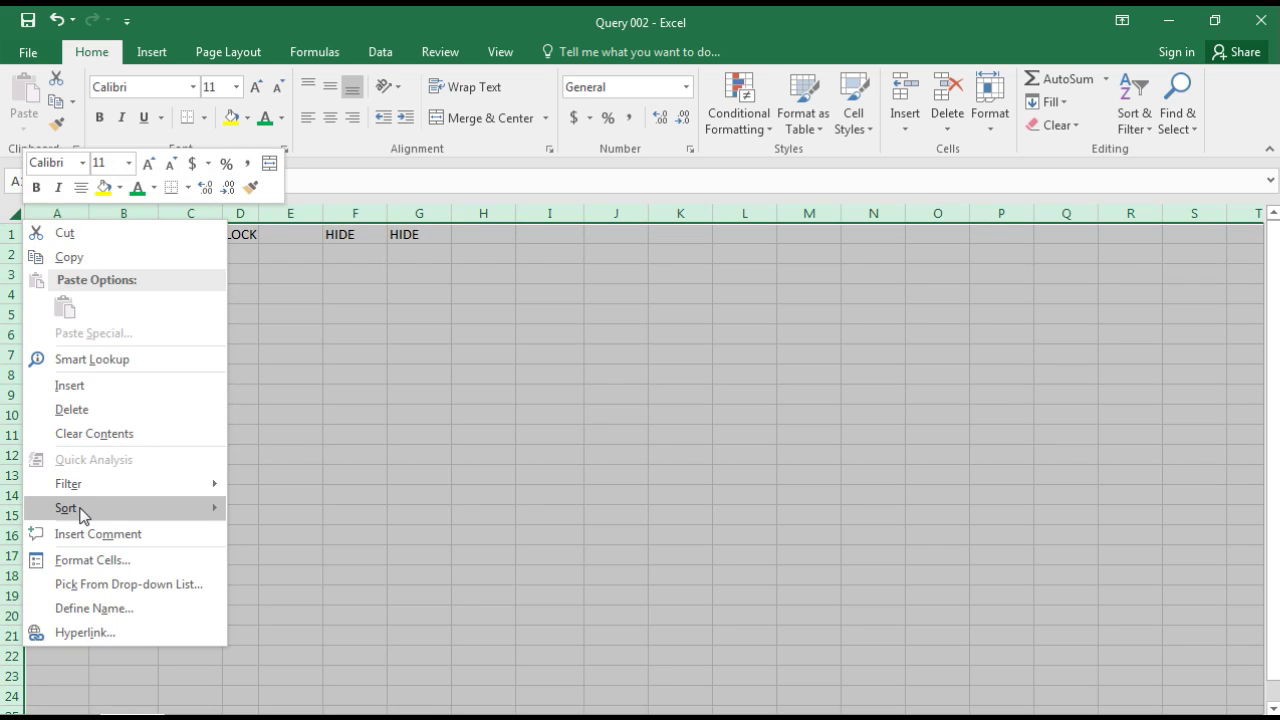
click(62, 559)
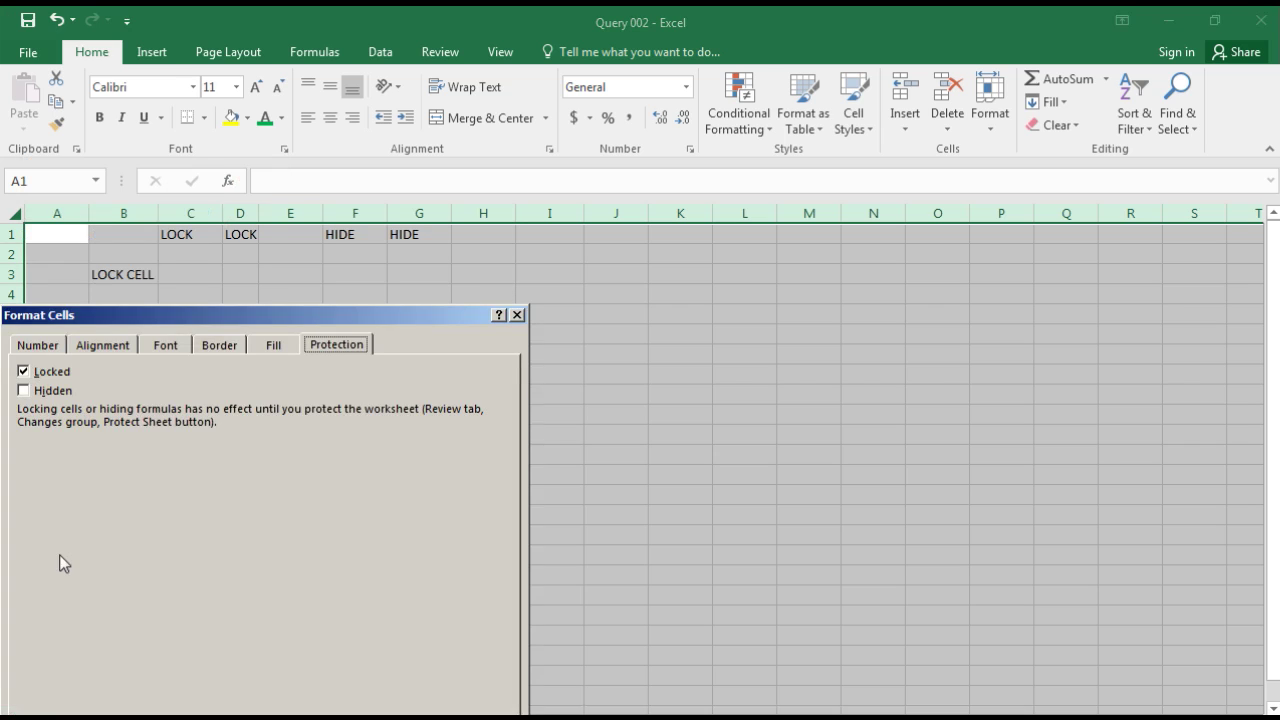
click(44, 348)
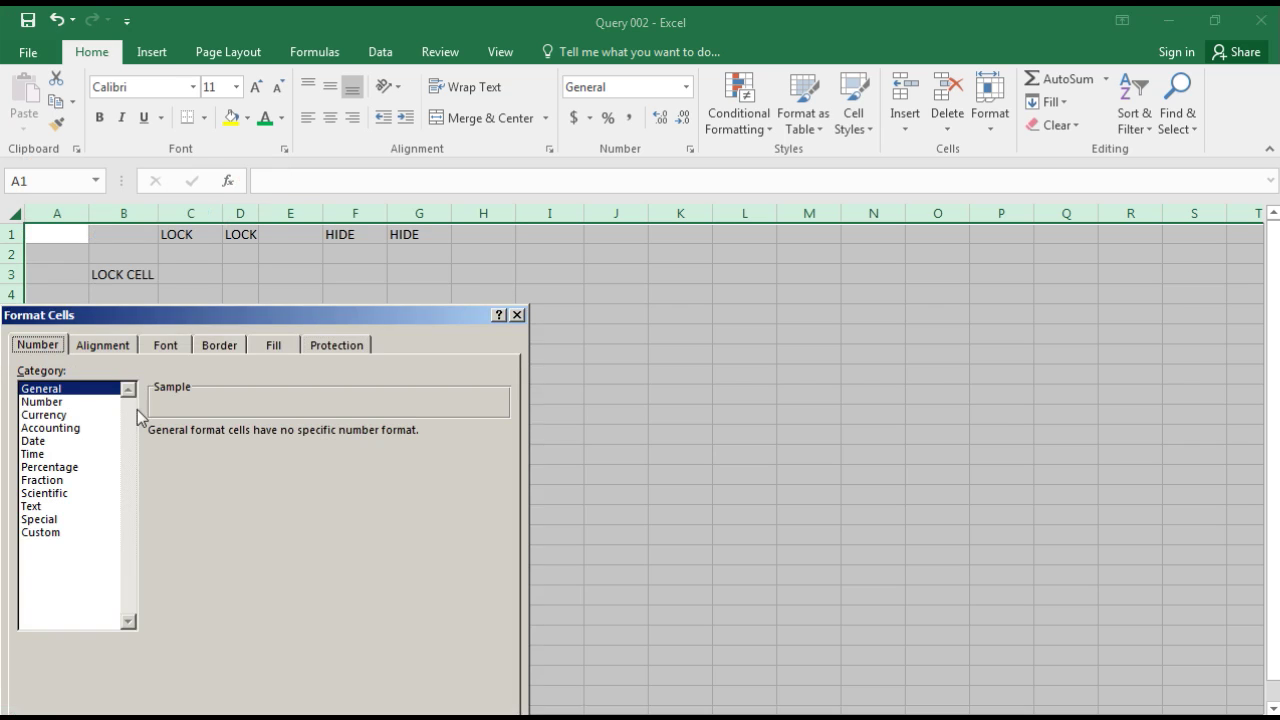
click(325, 345)
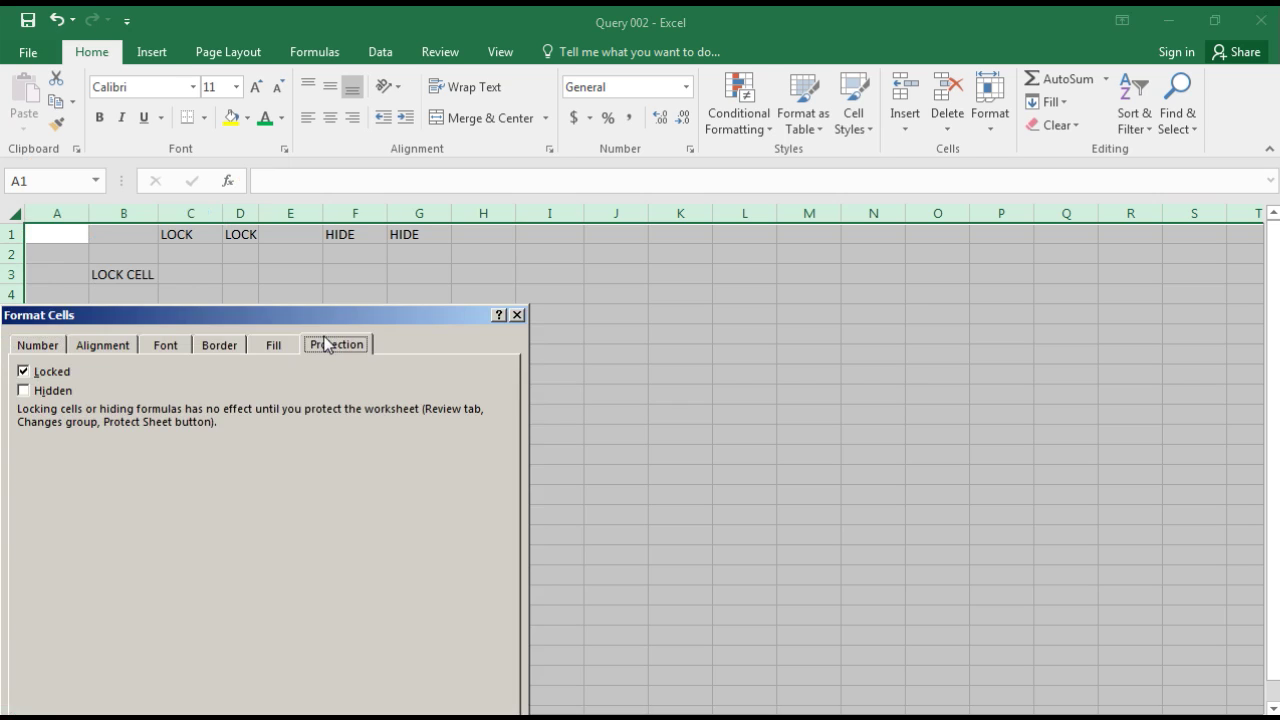
click(40, 374)
drag(425, 318, 488, 210)
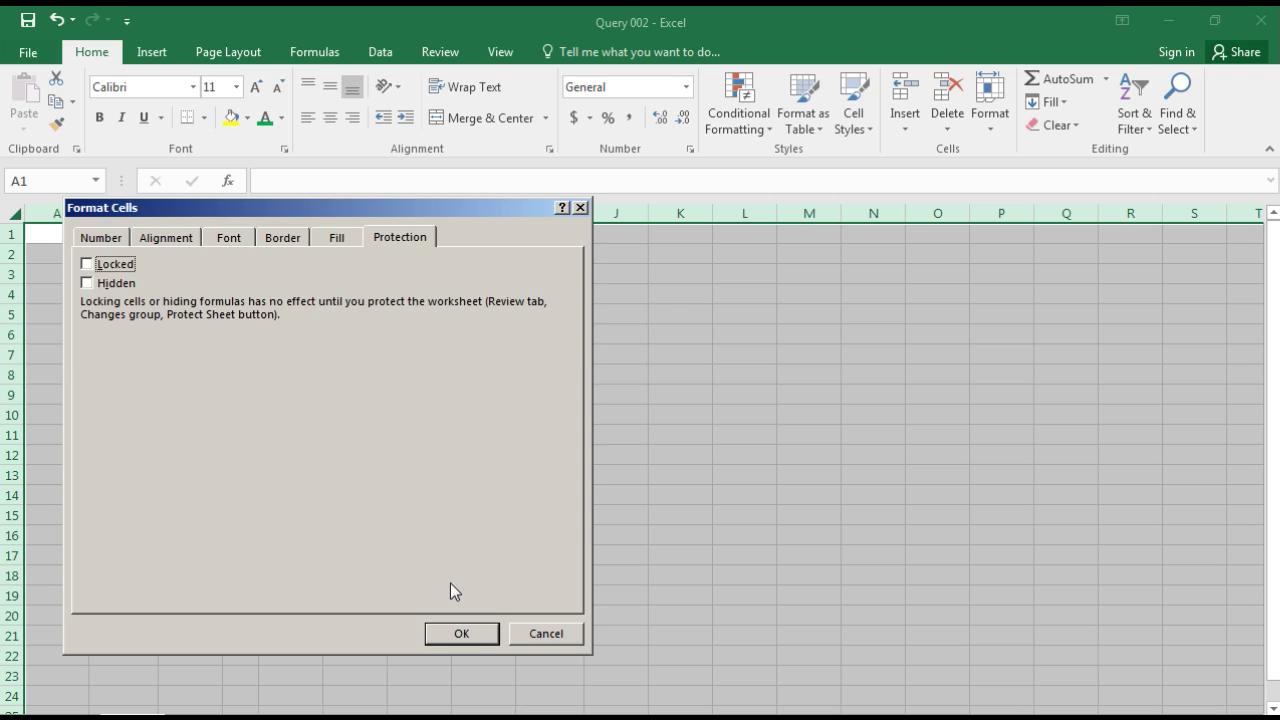
click(456, 638)
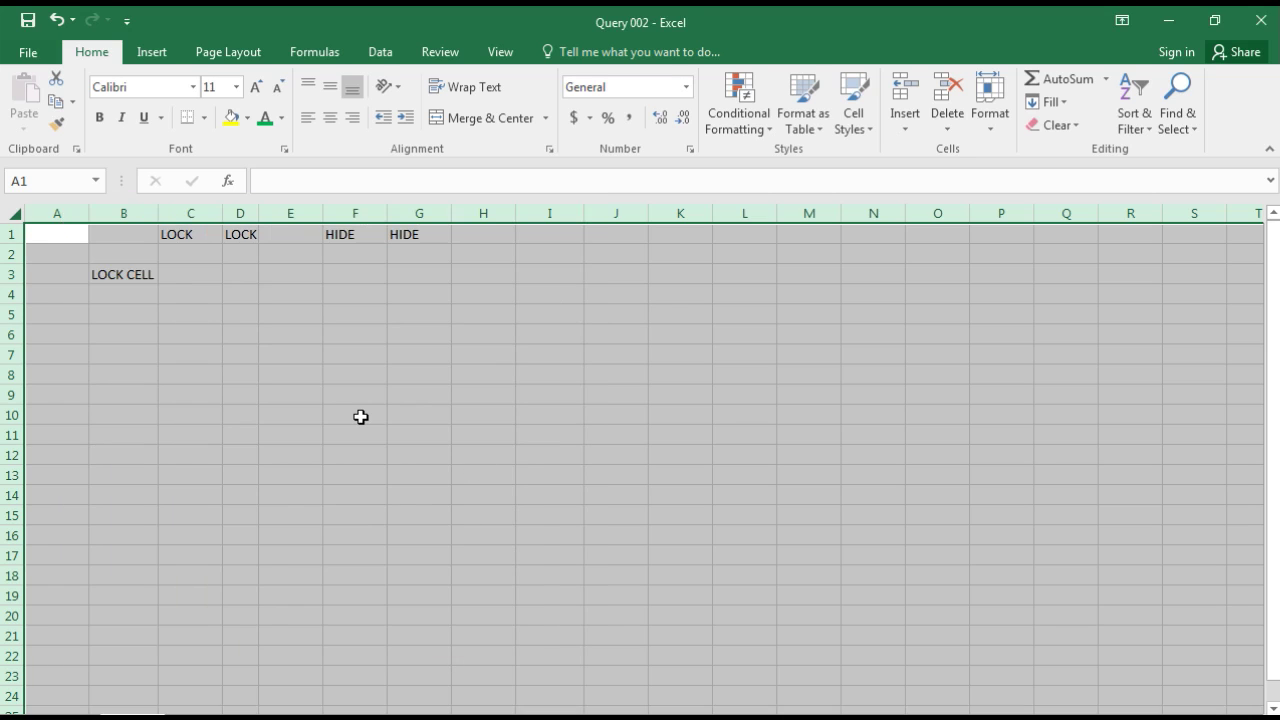
Step: Select columns C and D plus cell B3 and turn Locked back on for them
click(360, 417)
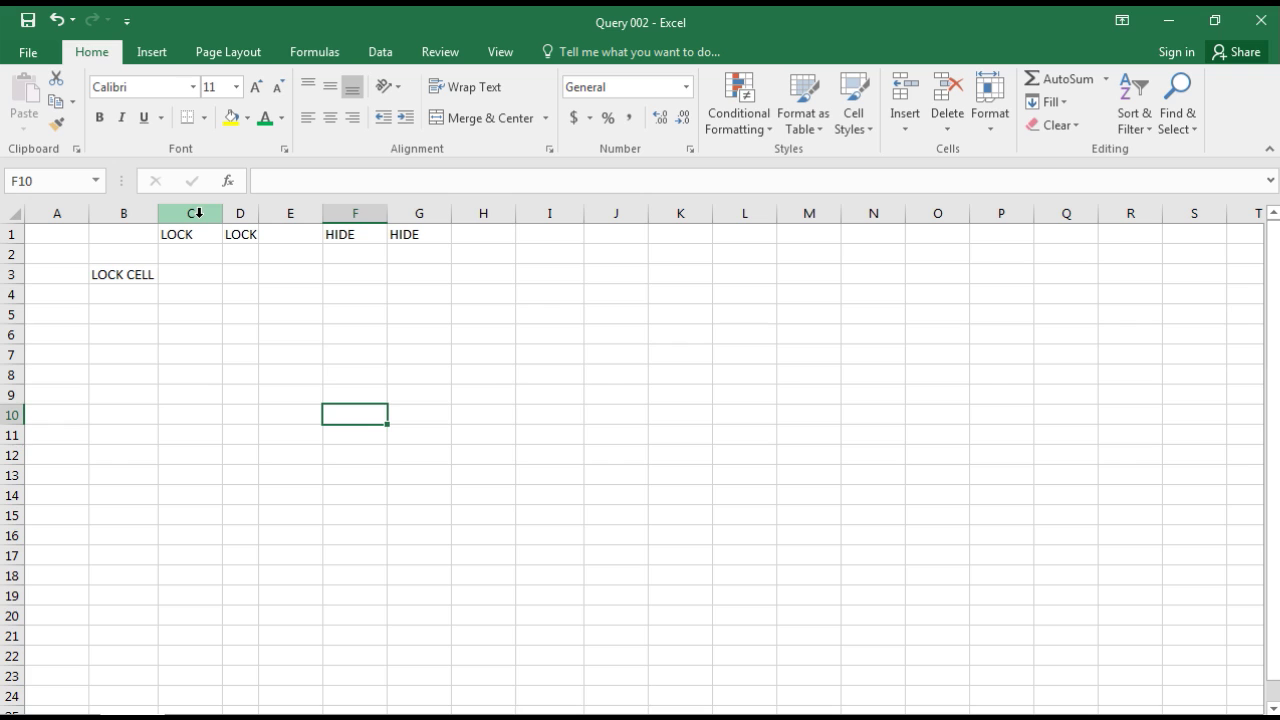
click(199, 213)
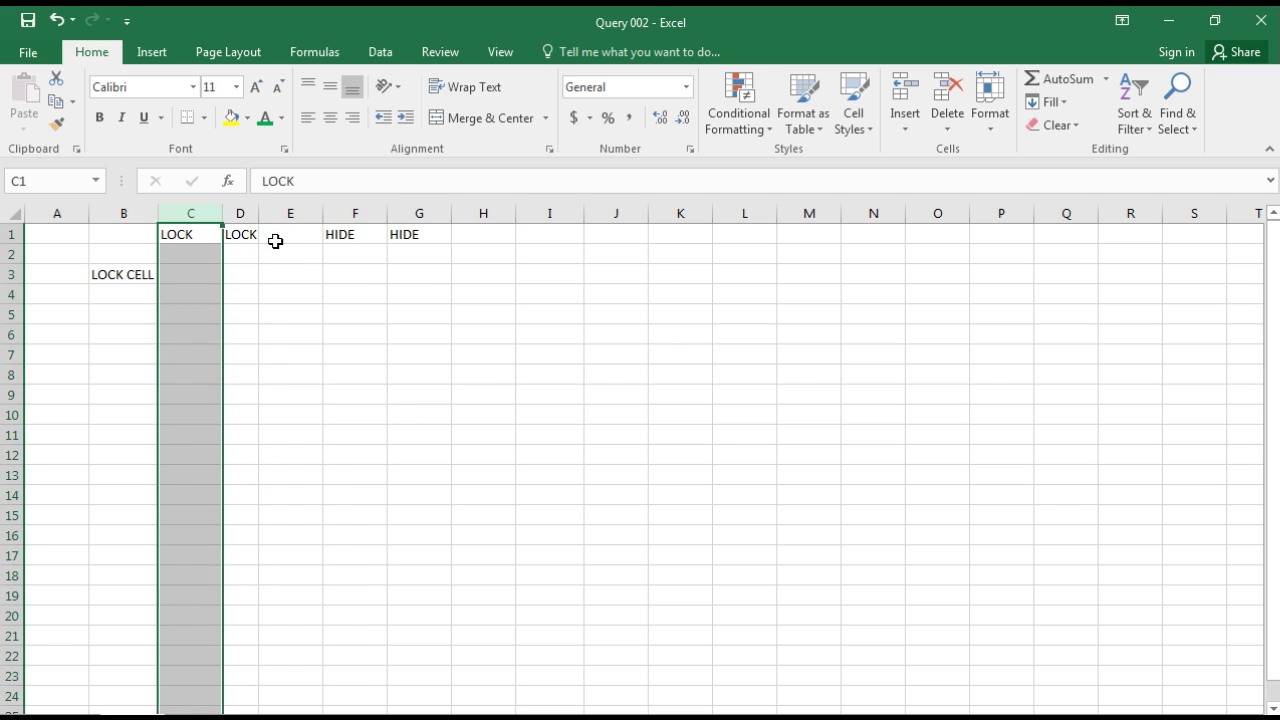
ctrl+click(241, 212)
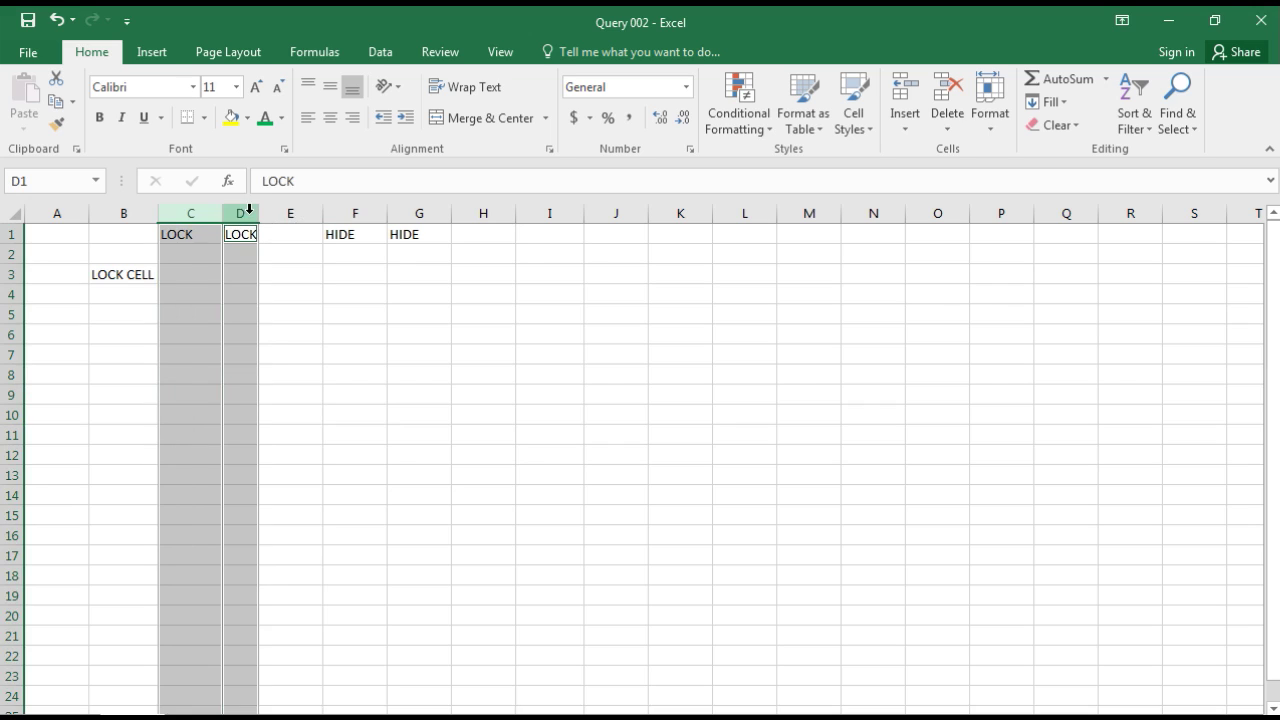
ctrl+click(134, 270)
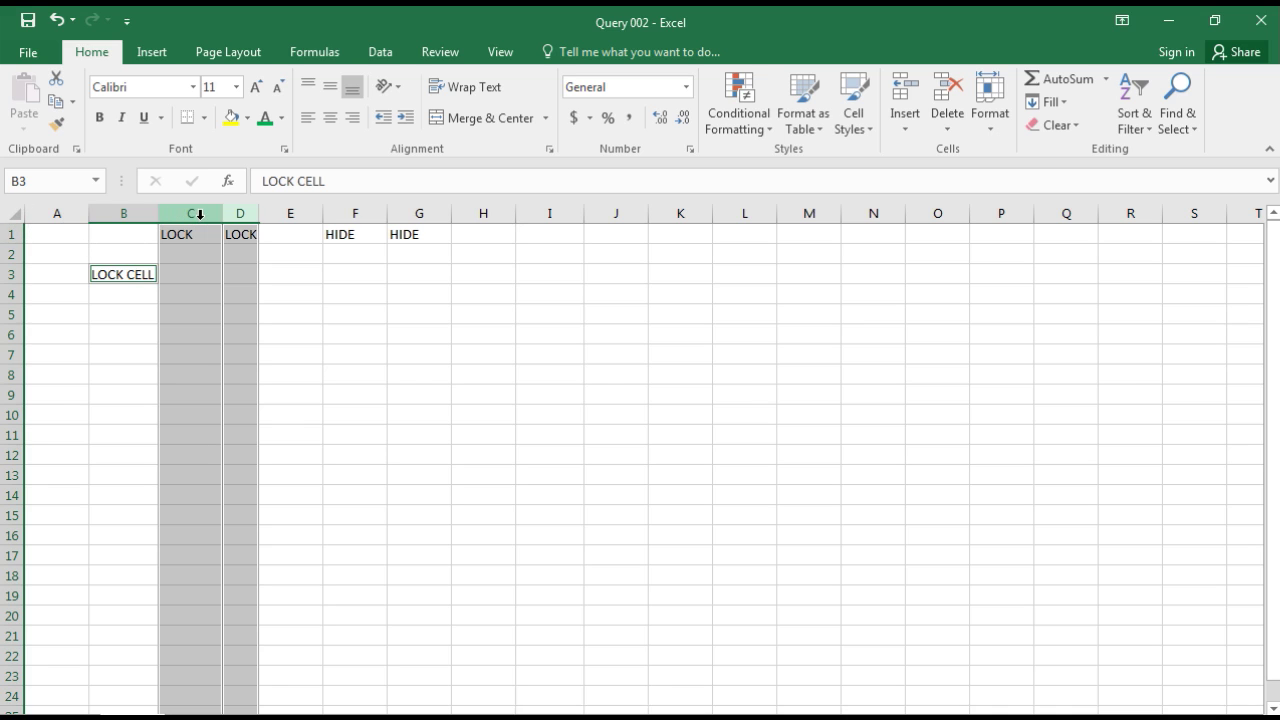
right_click(202, 222)
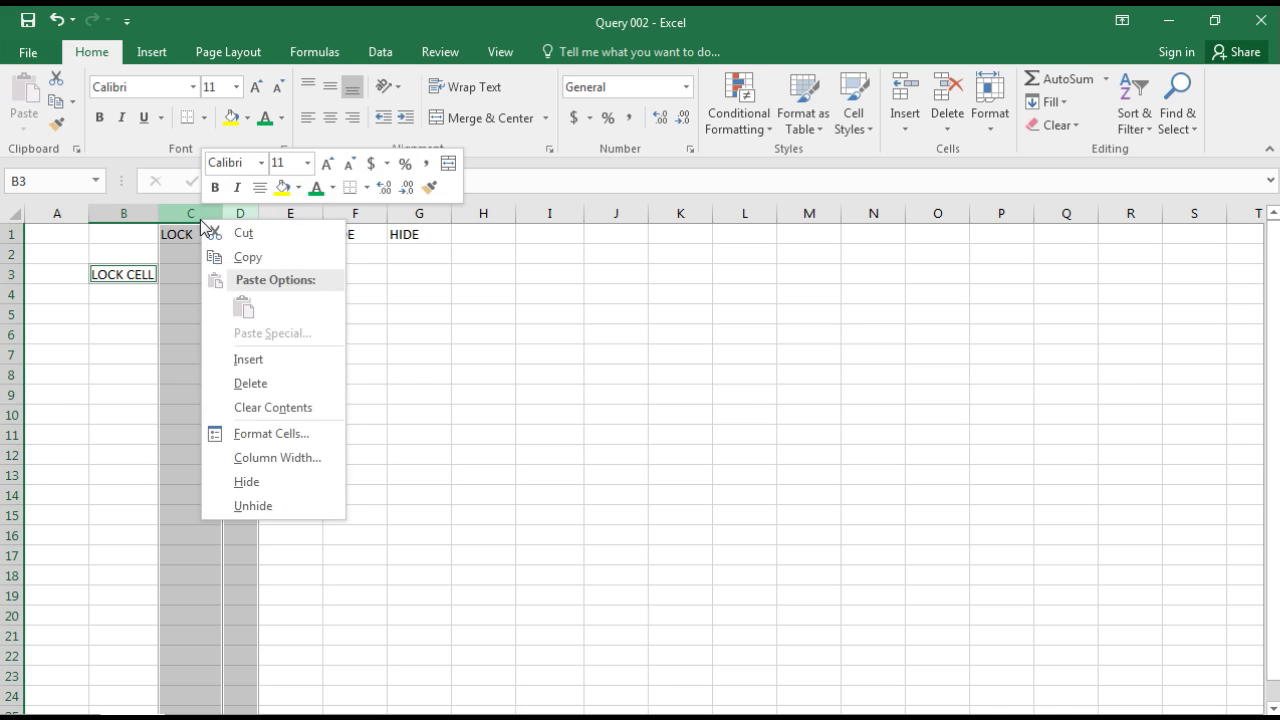
click(264, 438)
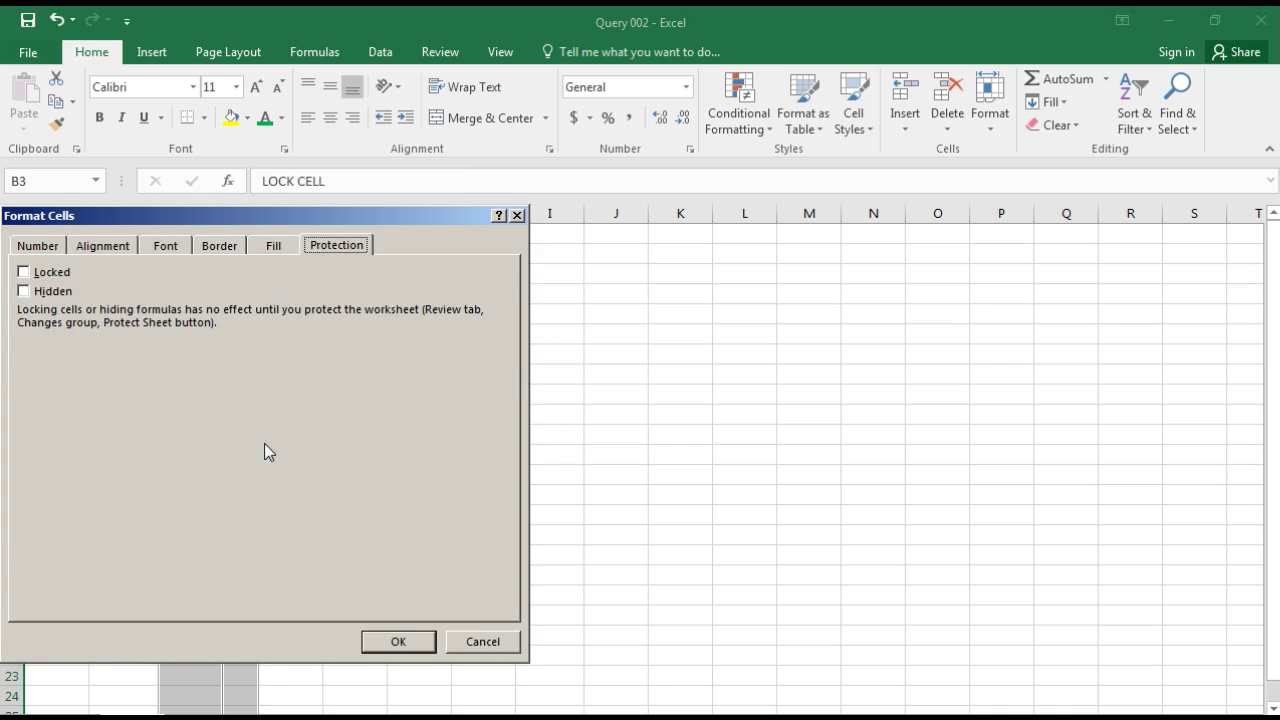
click(52, 274)
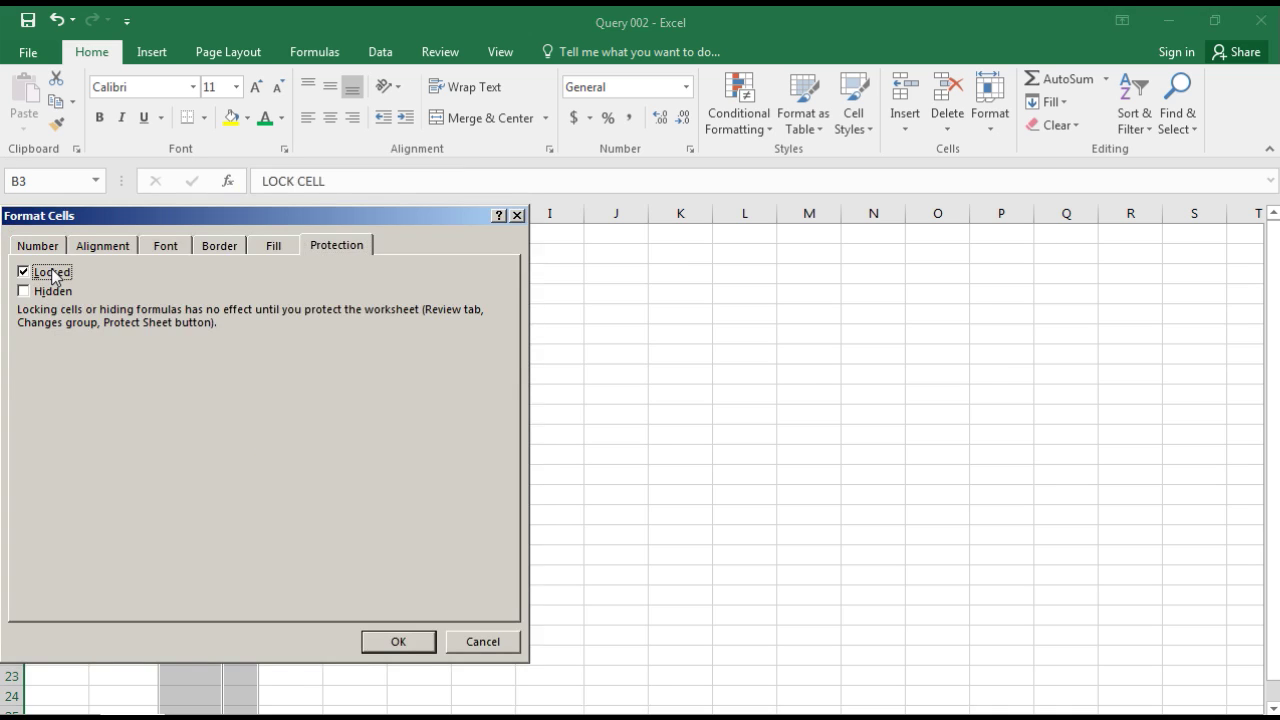
click(399, 643)
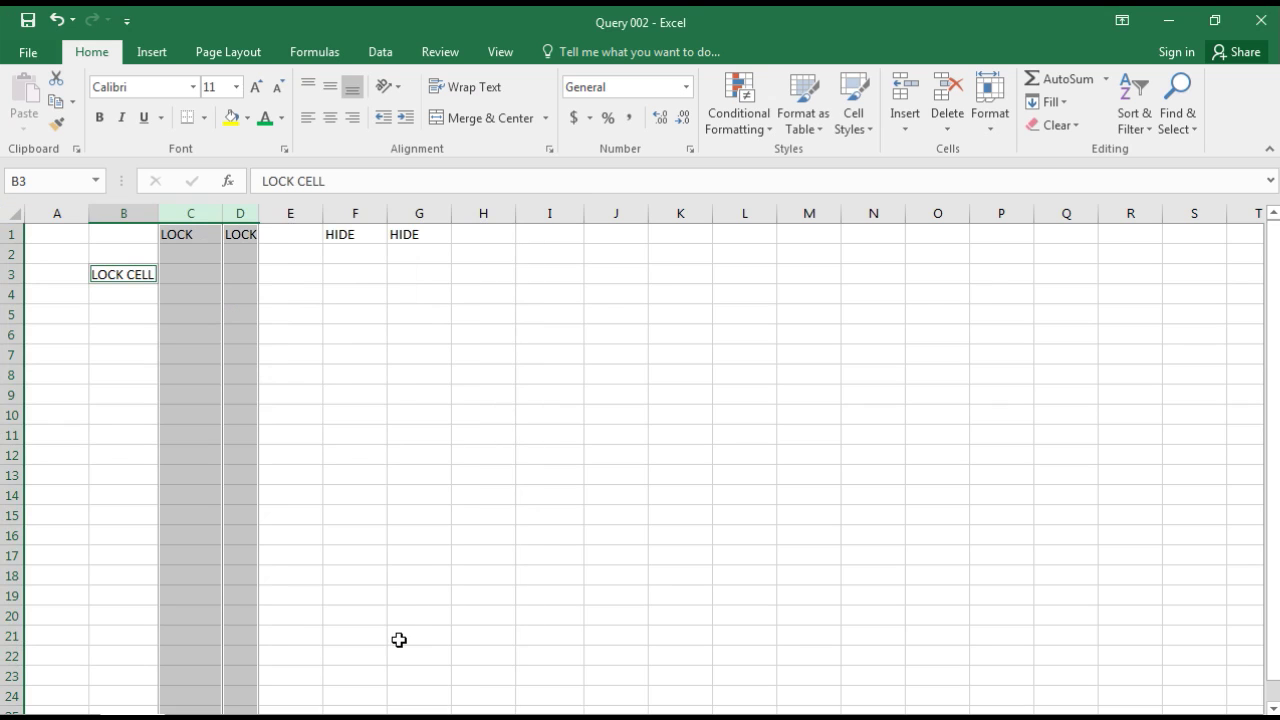
click(326, 316)
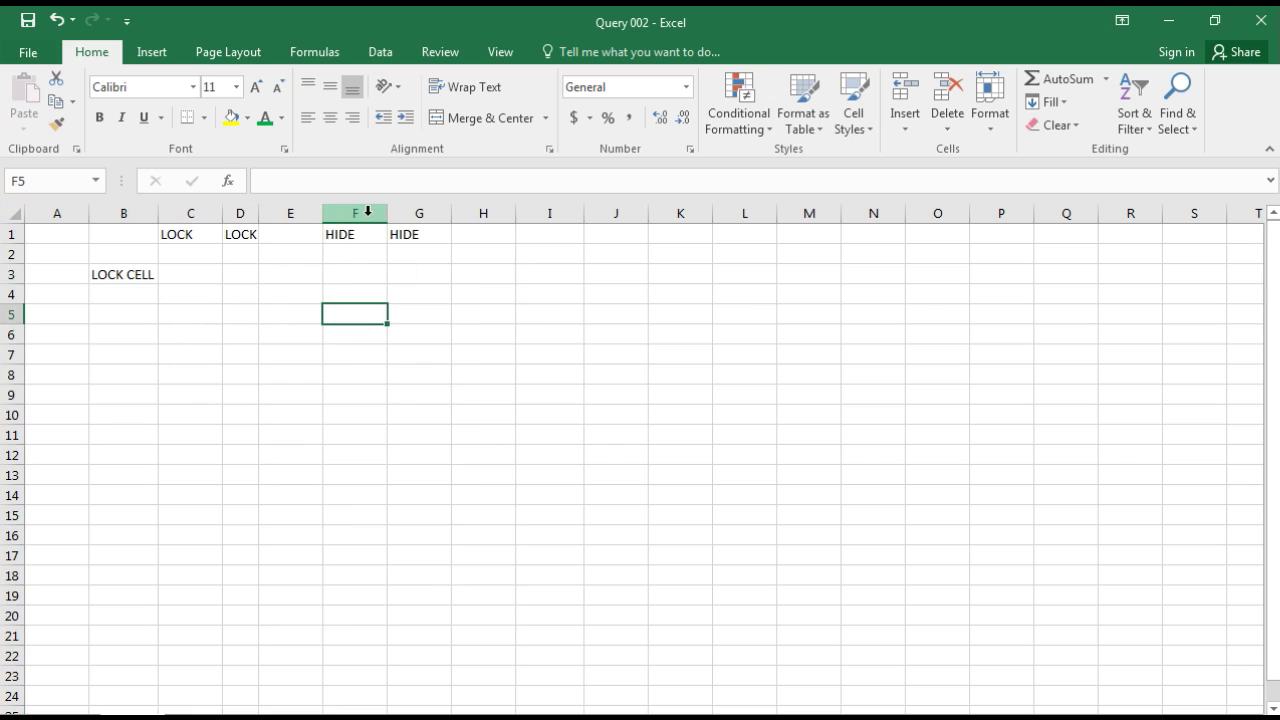
Step: Select columns F and G and hide them
drag(368, 211, 438, 207)
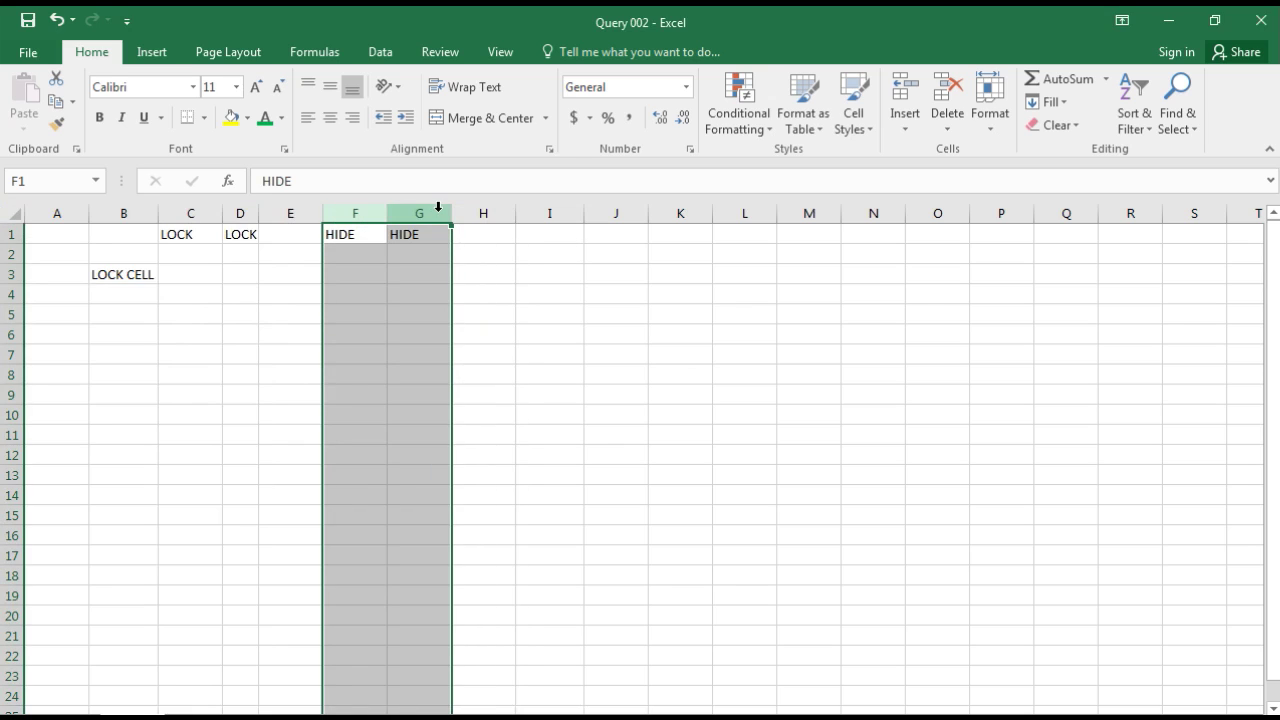
right_click(424, 214)
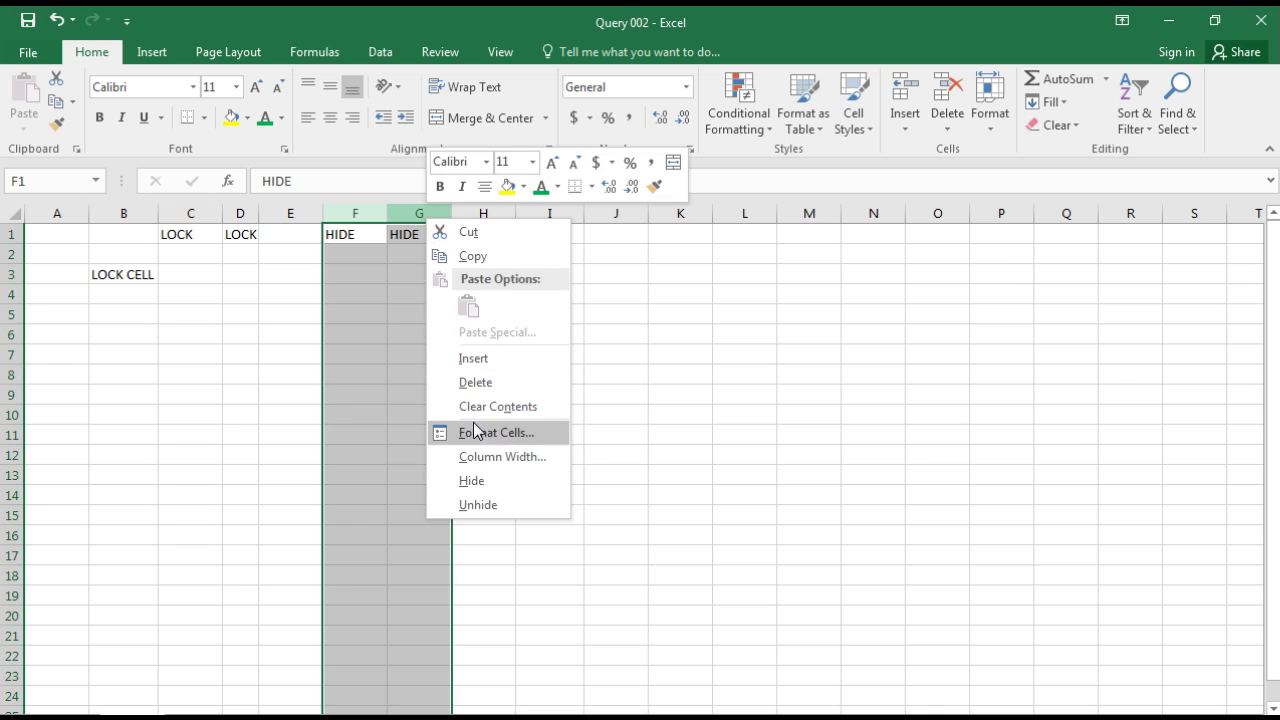
click(479, 481)
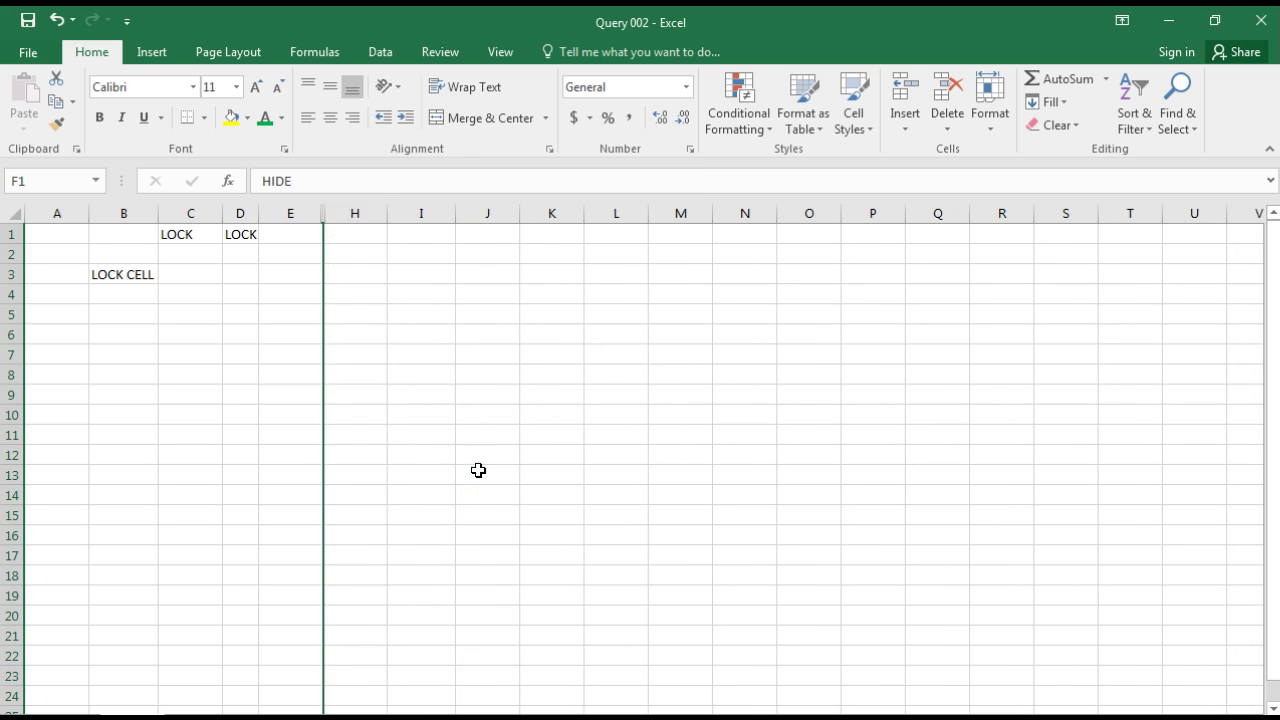
click(343, 300)
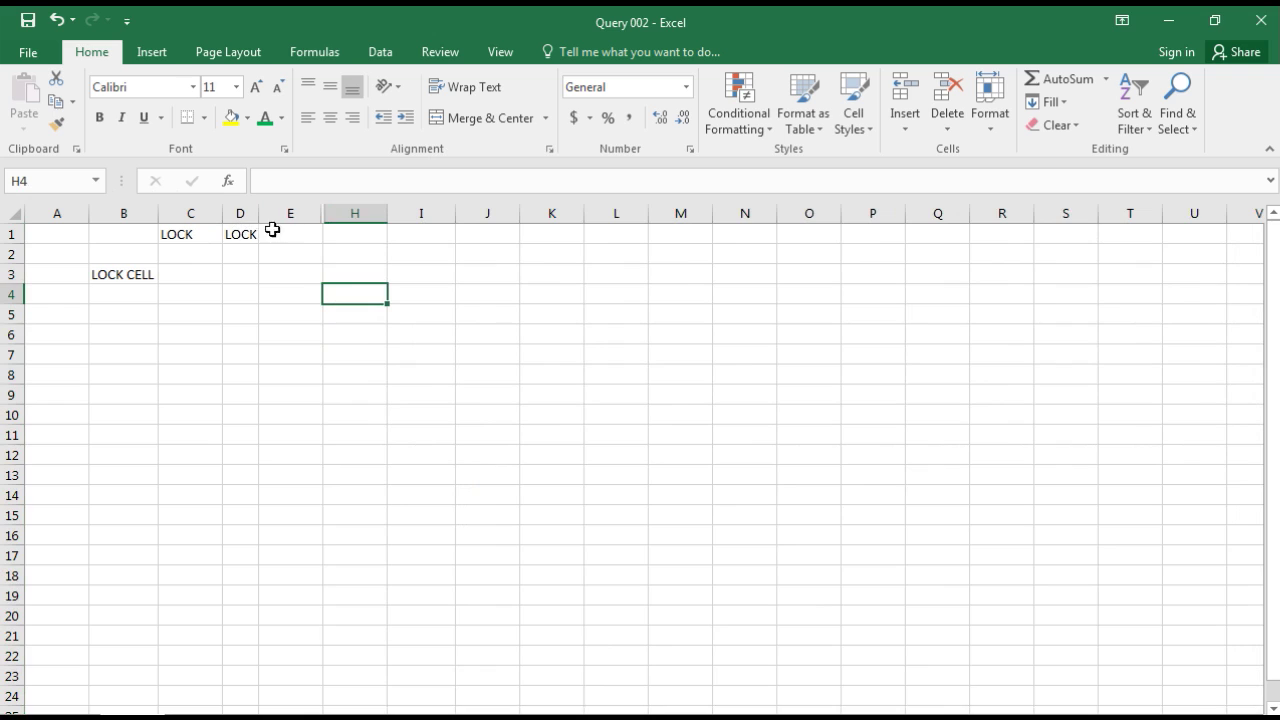
Step: Protect the sheet without a password, with Format cells and Format columns unchecked
click(436, 57)
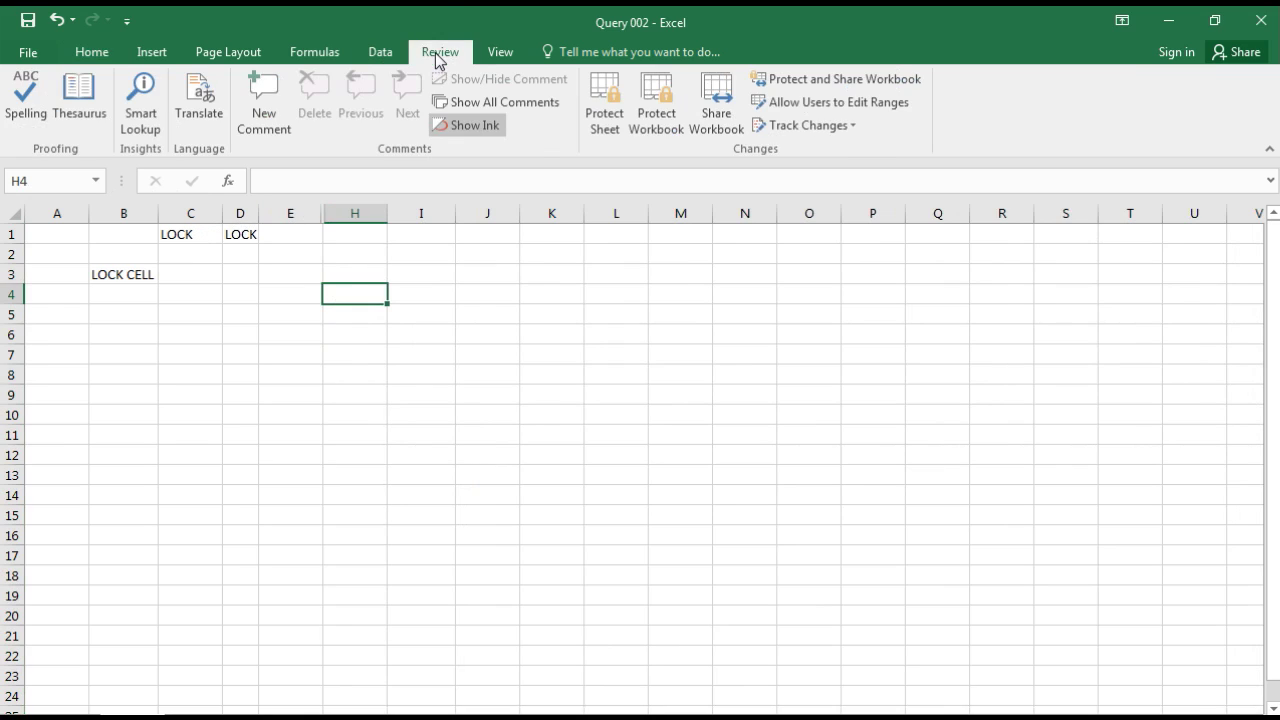
click(620, 124)
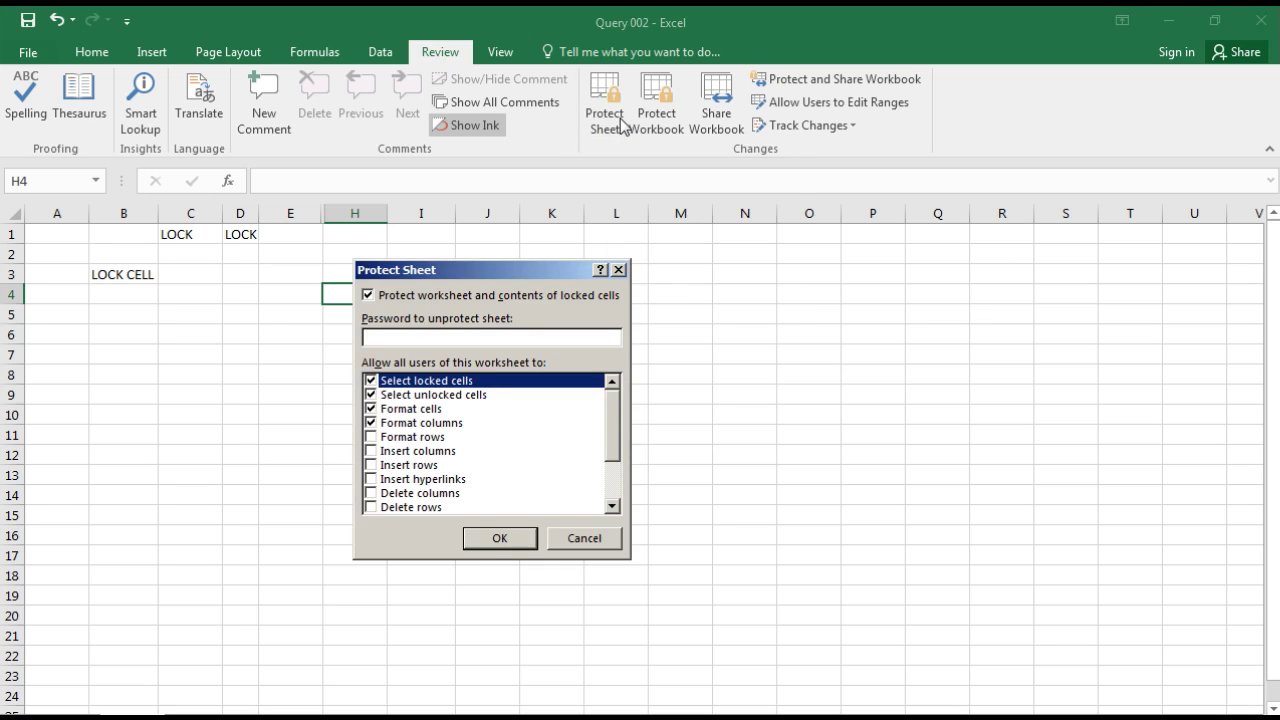
click(386, 410)
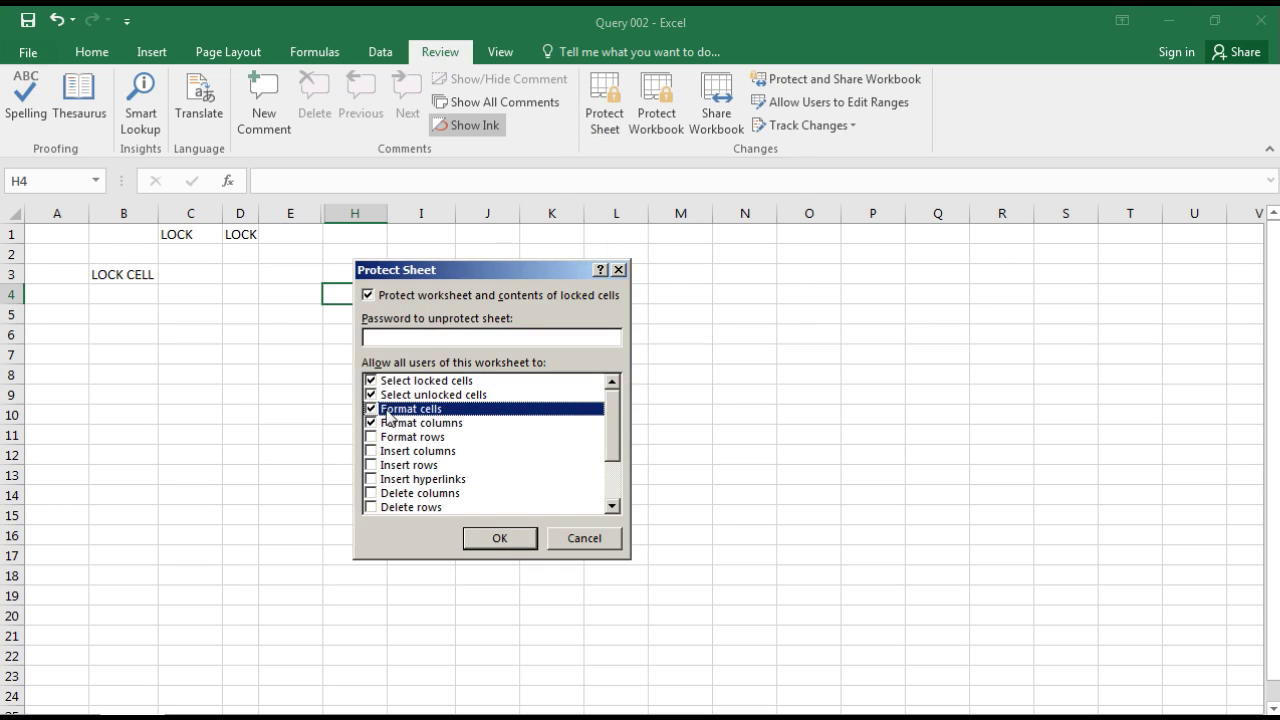
click(371, 409)
click(372, 423)
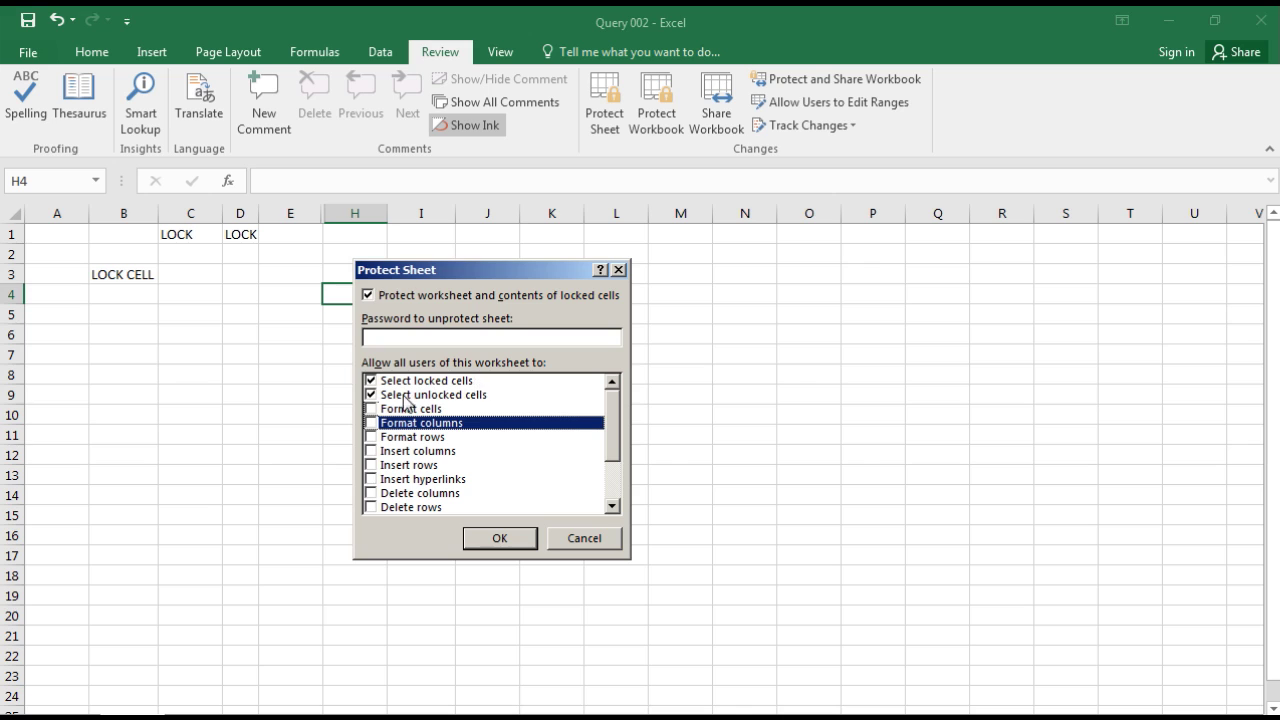
click(428, 338)
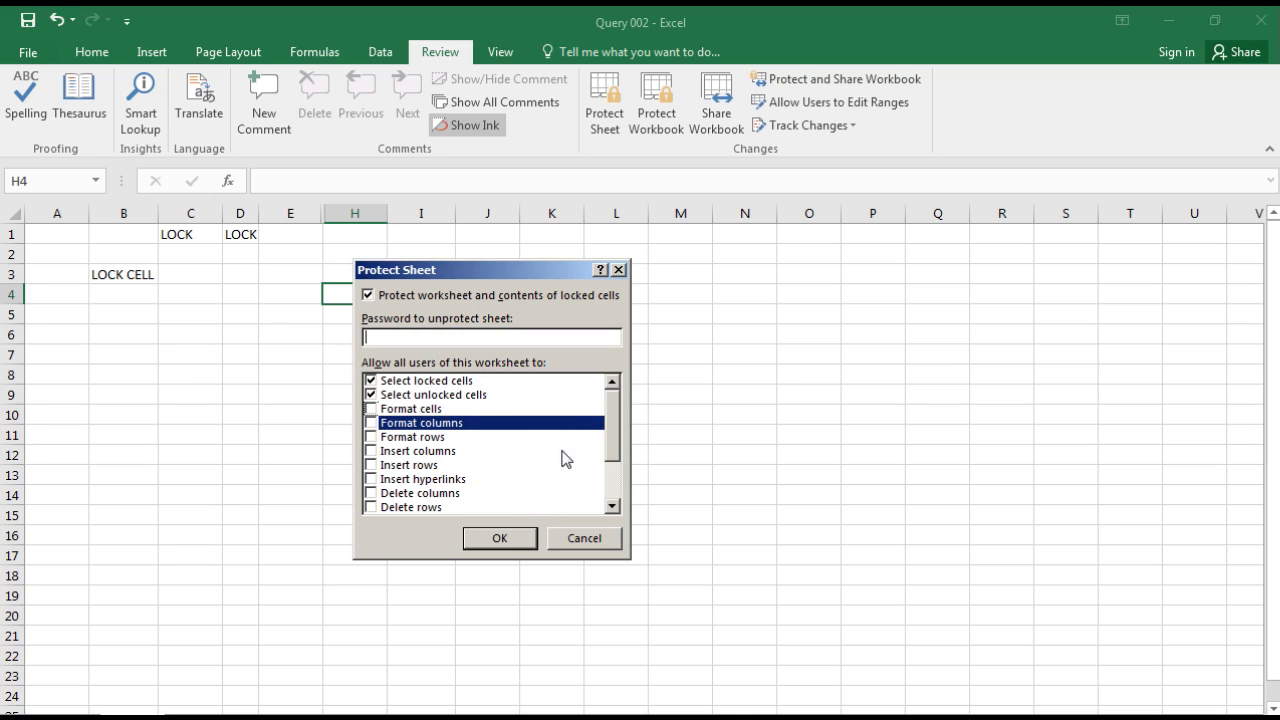
click(507, 540)
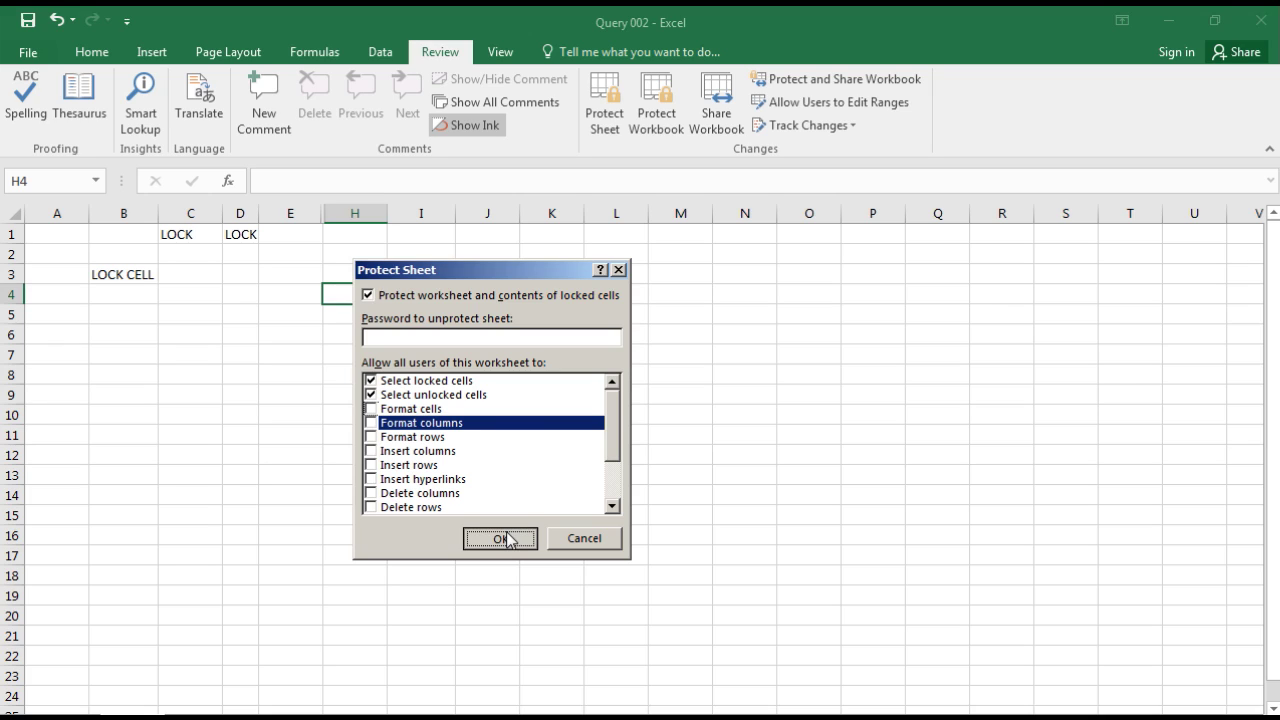
click(507, 540)
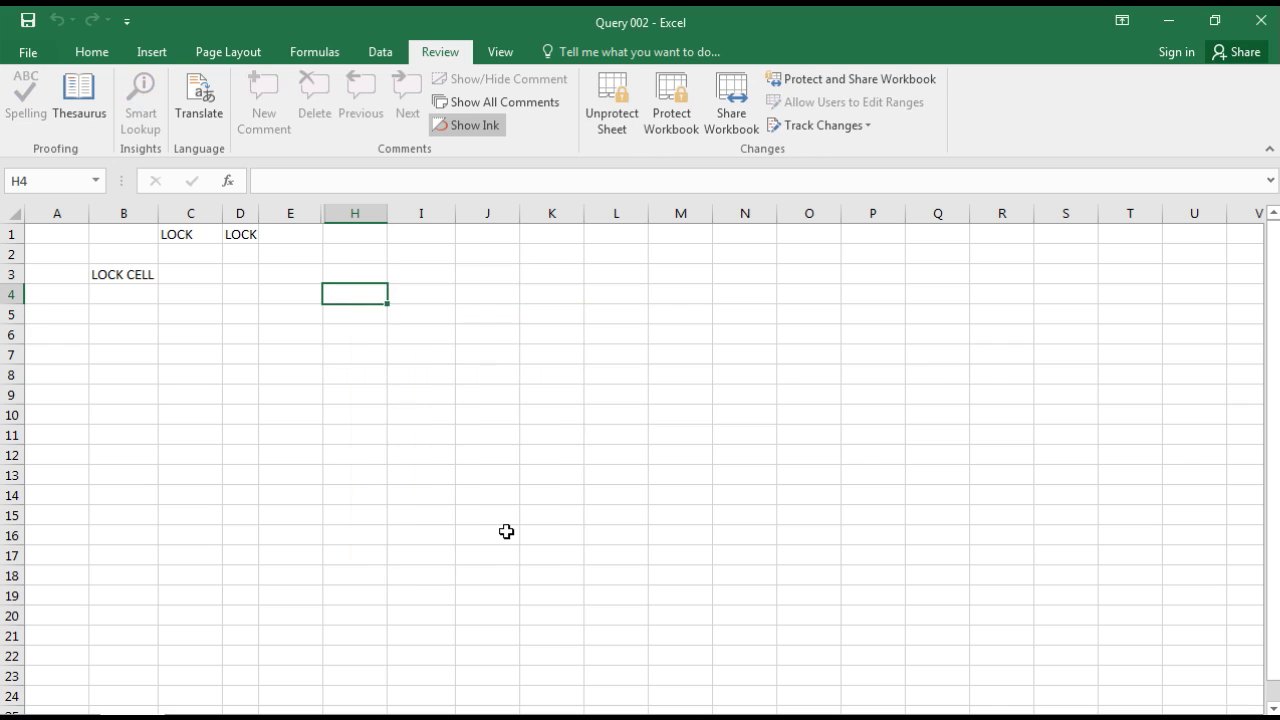
click(246, 232)
double_click(247, 234)
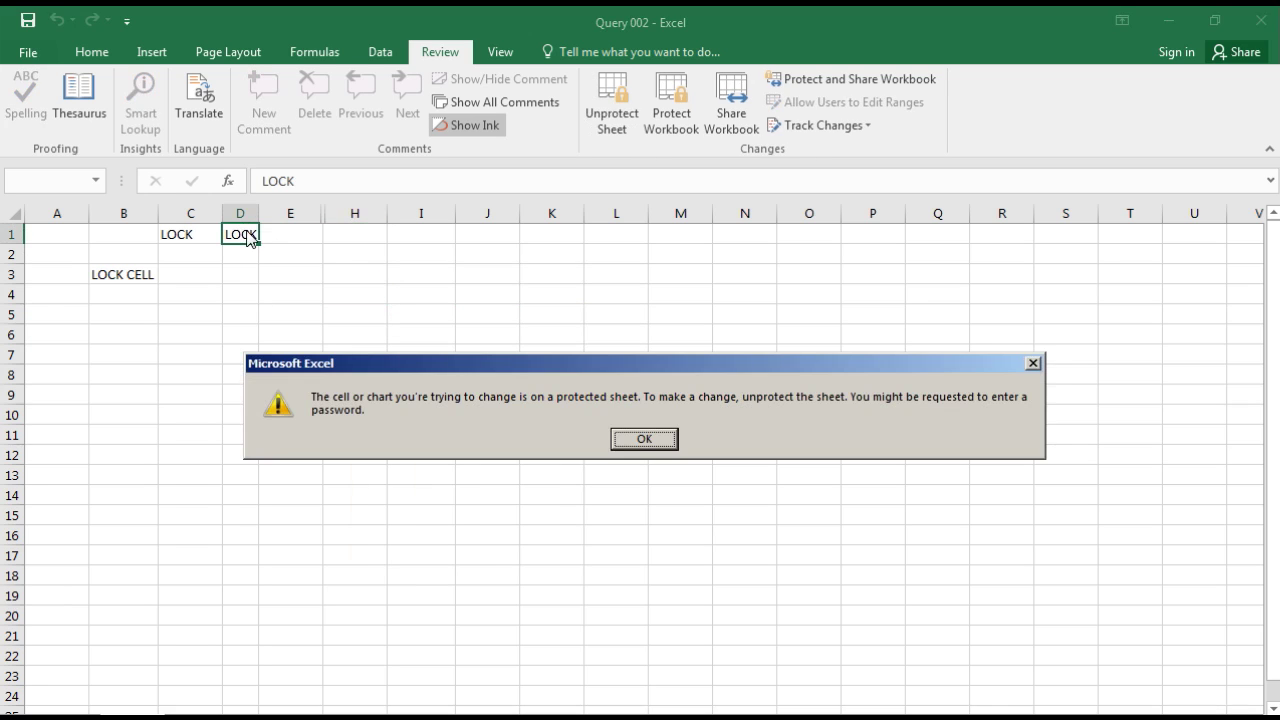
key(Return)
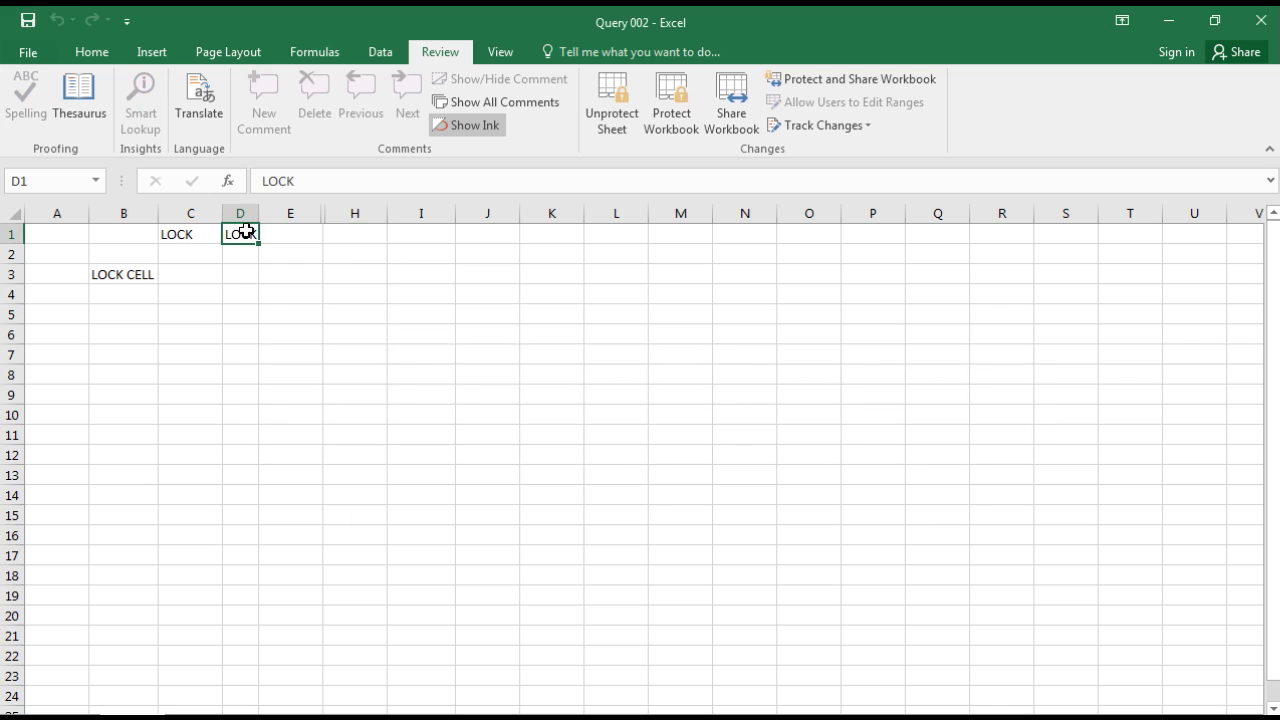
double_click(247, 234)
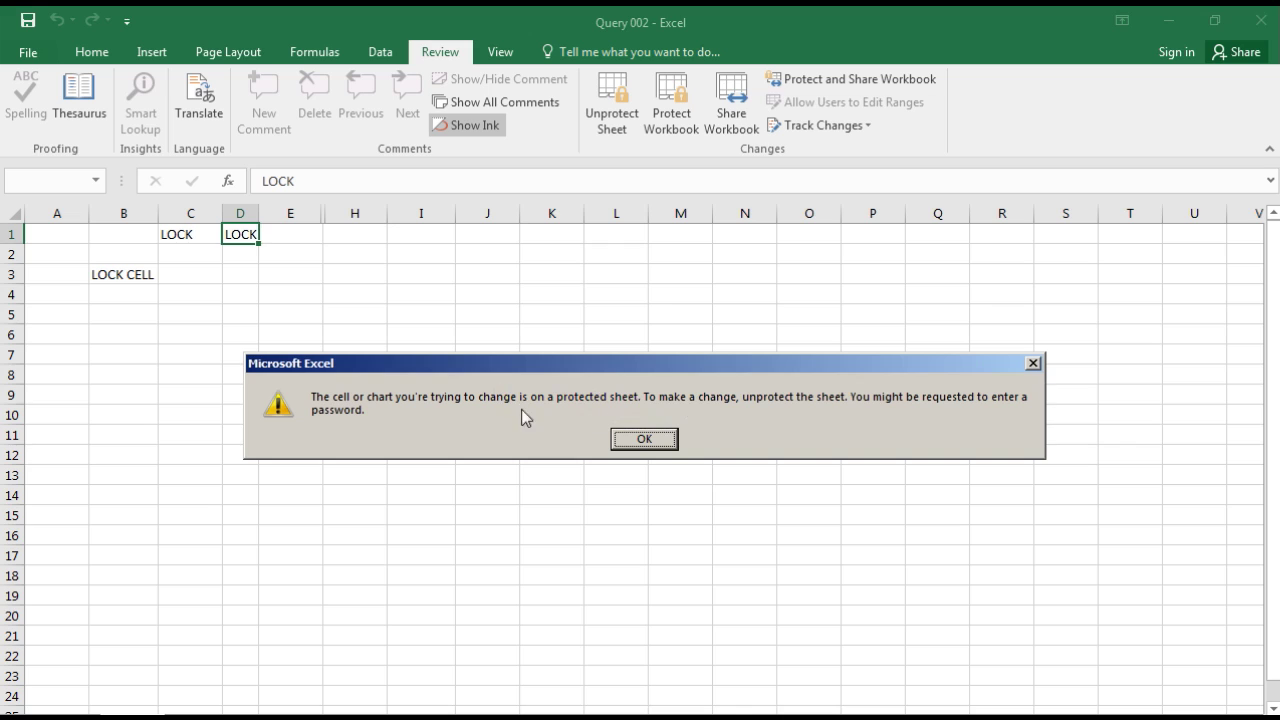
click(655, 439)
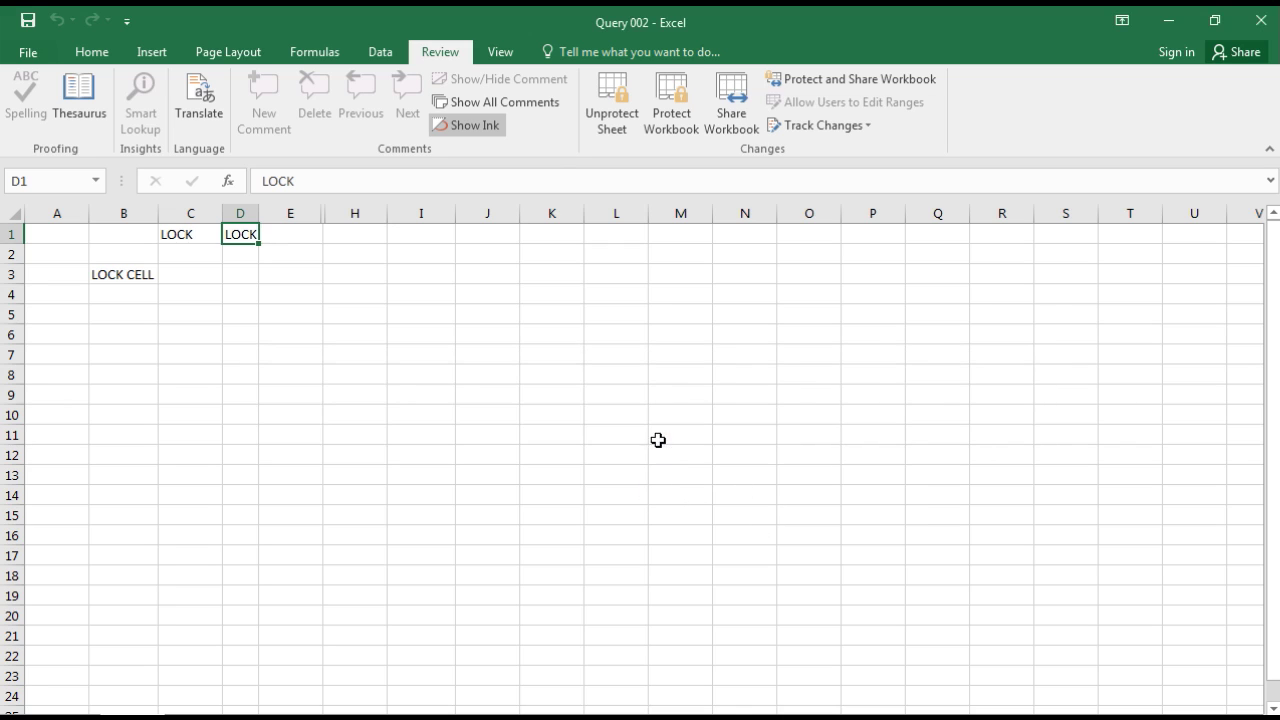
Step: Unprotect the sheet, type an author name plus 'Excel Mast' in D3, and autofit column D
click(613, 118)
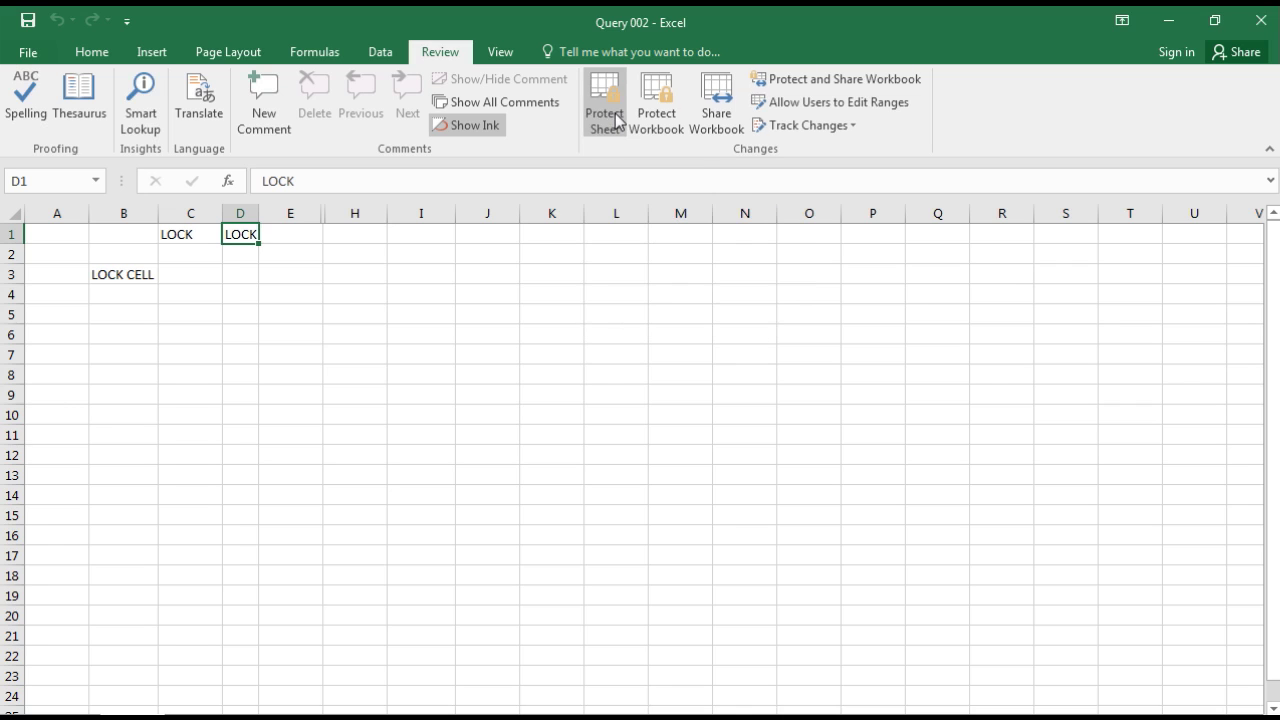
click(234, 270)
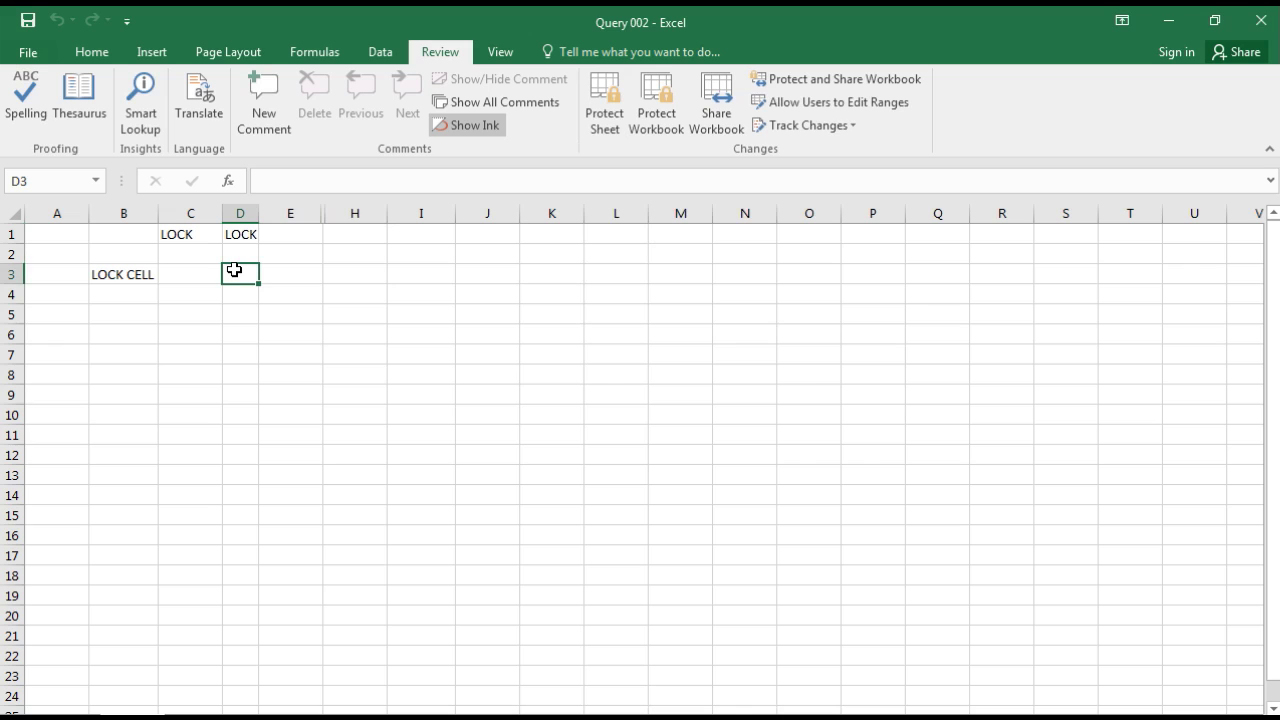
text(Fshaikh)
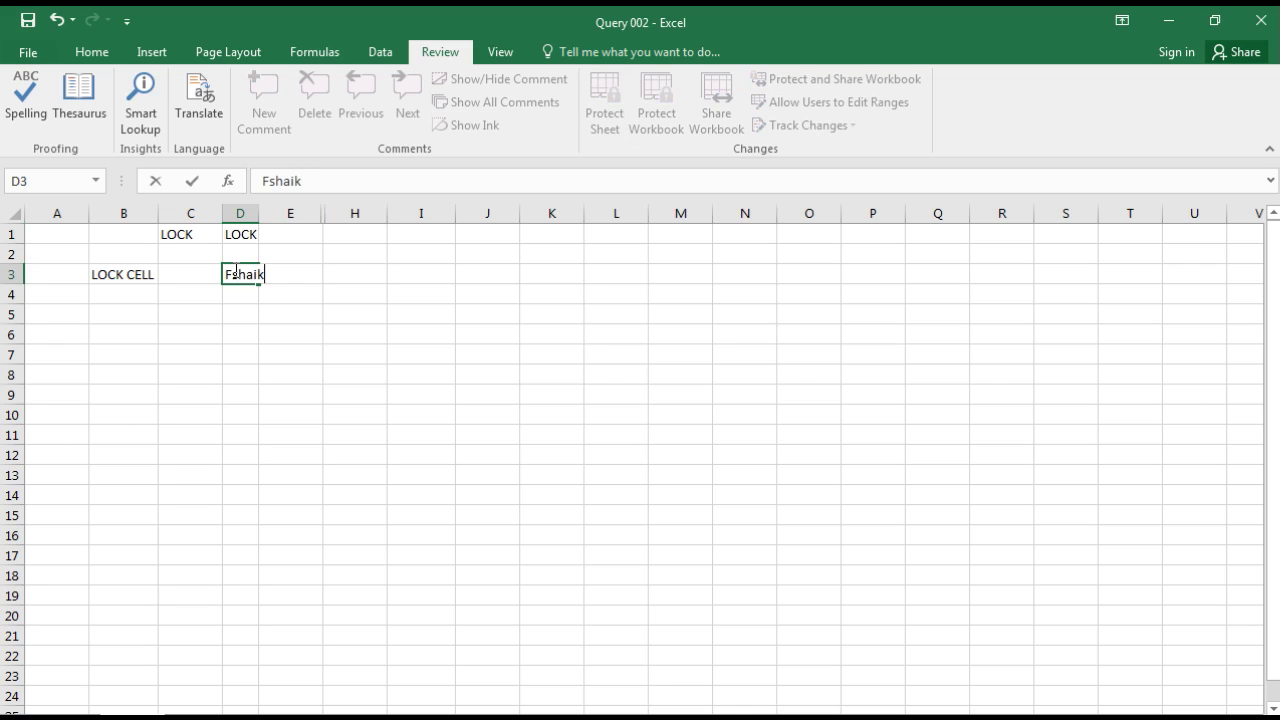
text(xcel Mast)
key(Return)
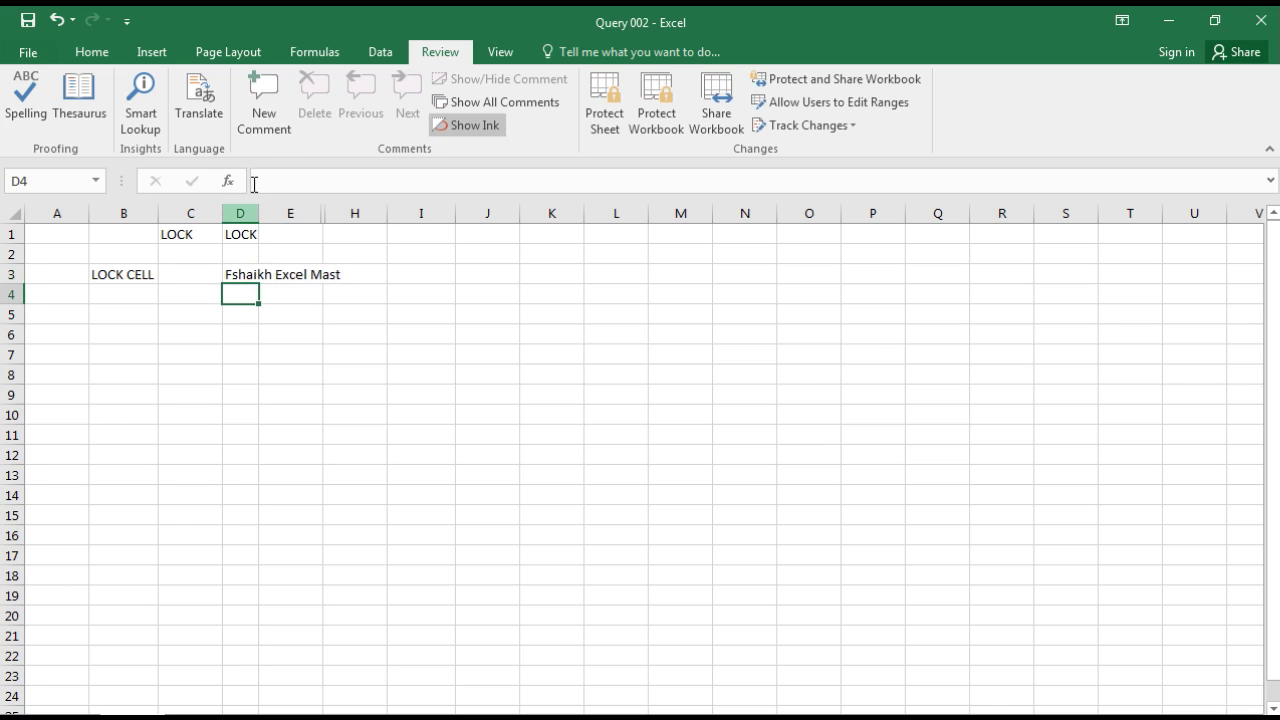
double_click(256, 216)
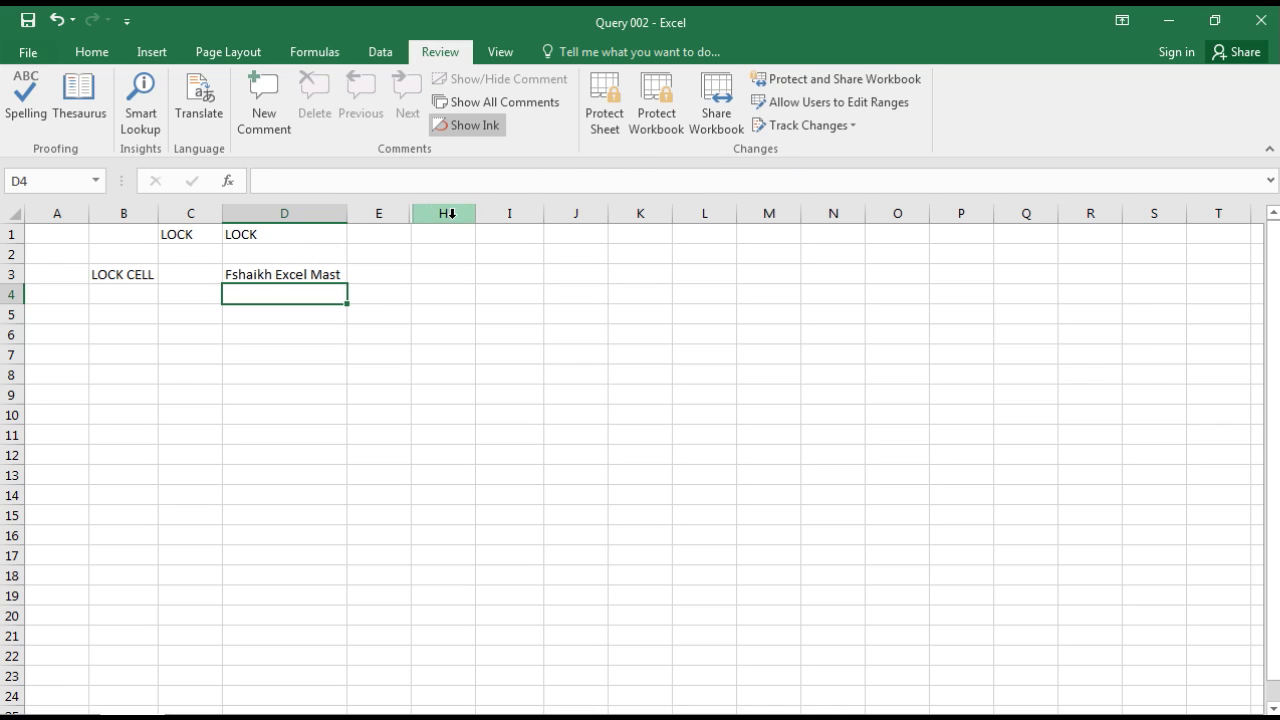
Step: Protect the sheet with a password, re-entering it after a mismatched confirmation
click(605, 105)
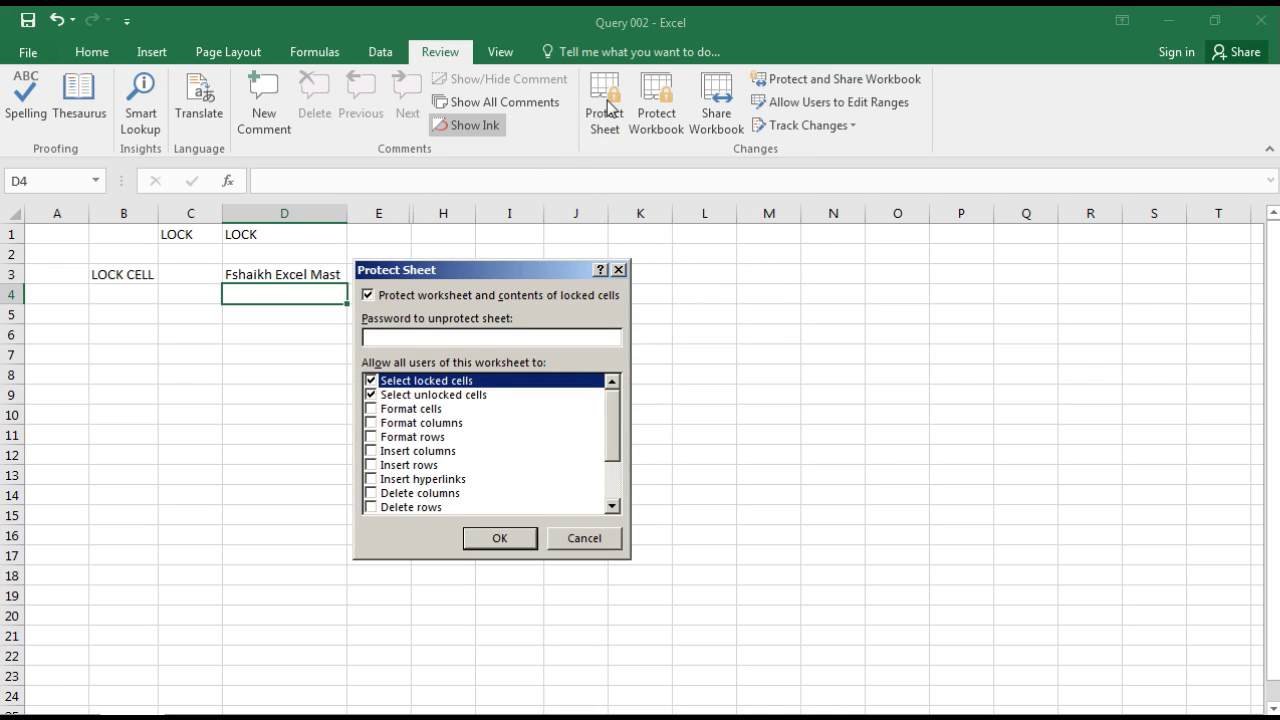
text(123)
click(497, 539)
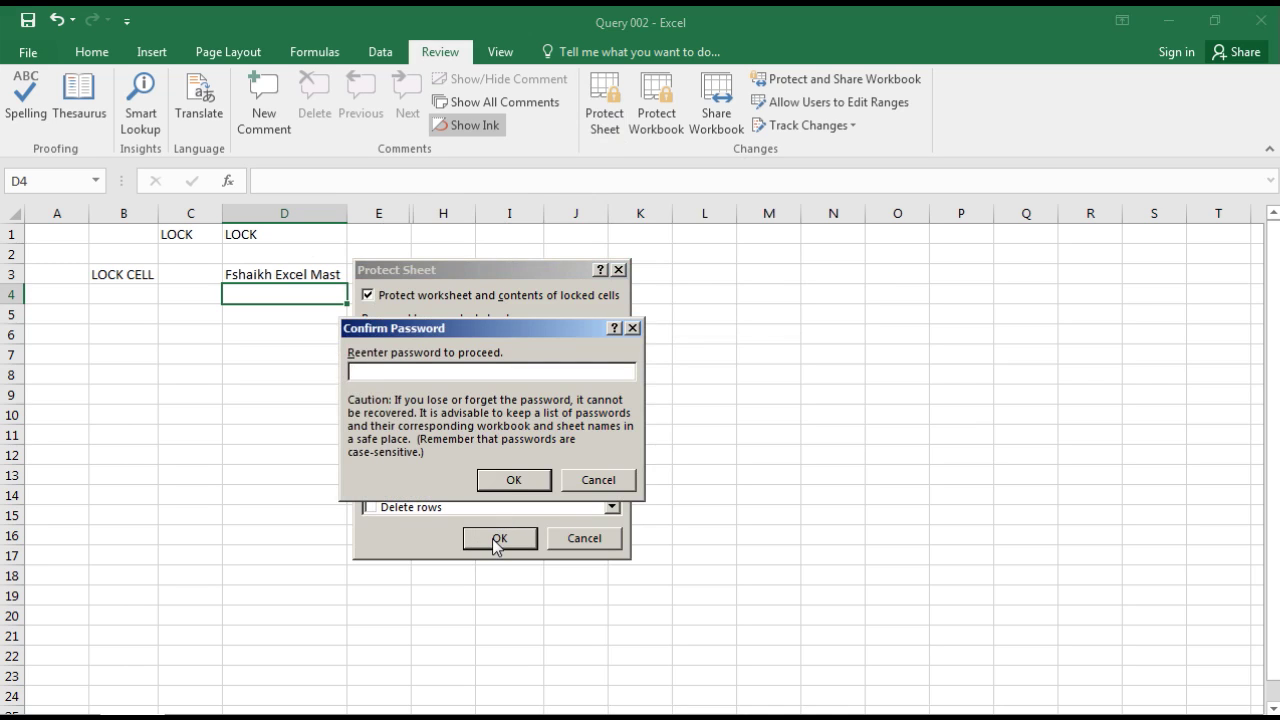
text(1234)
click(518, 482)
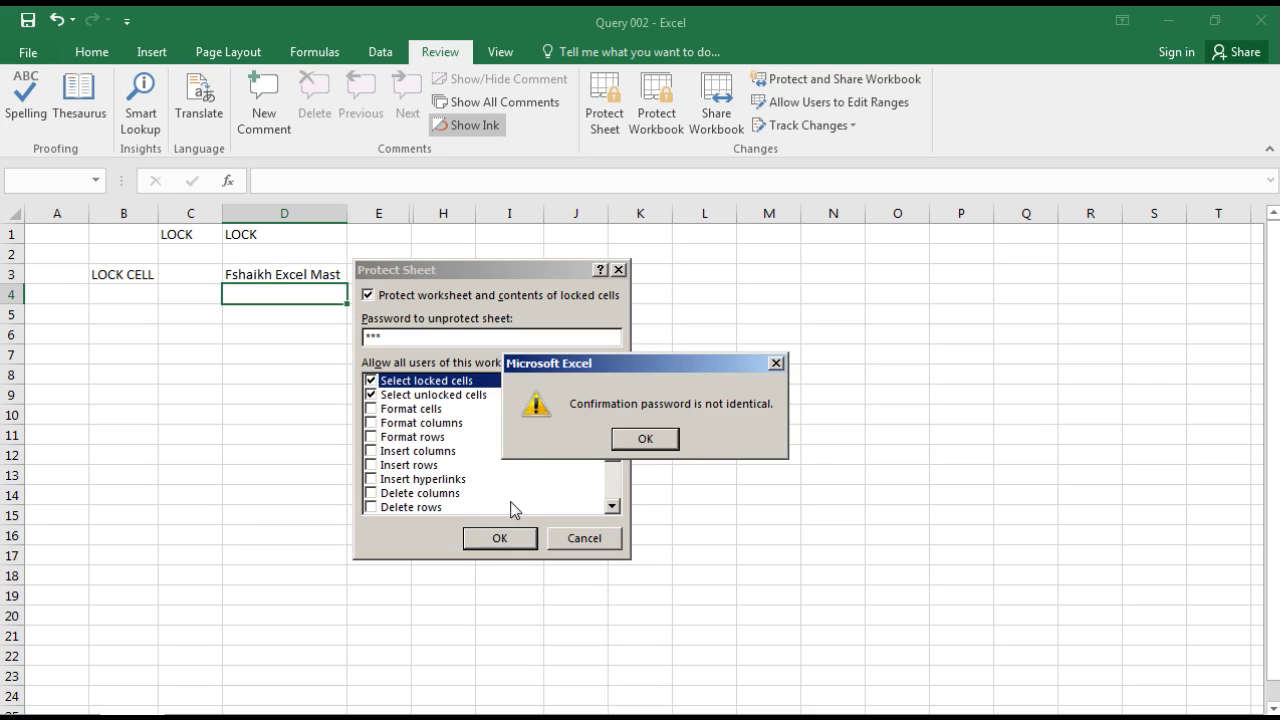
click(644, 438)
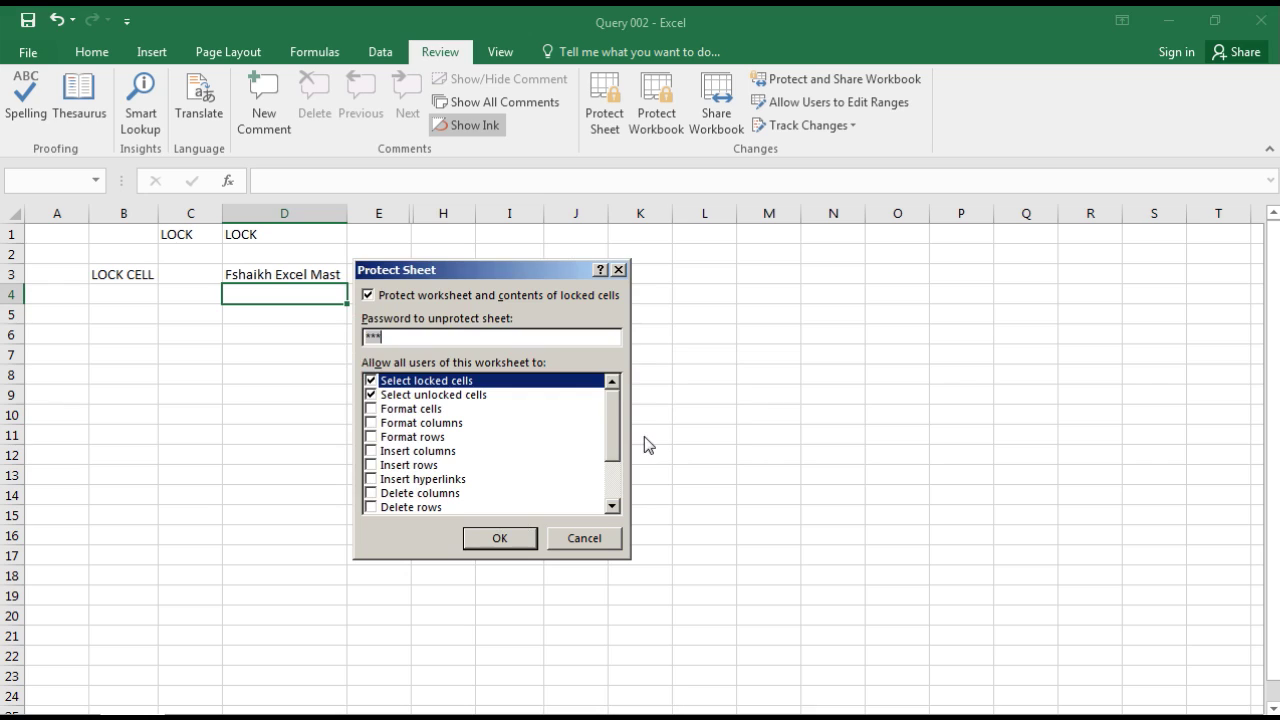
text(123)
click(526, 540)
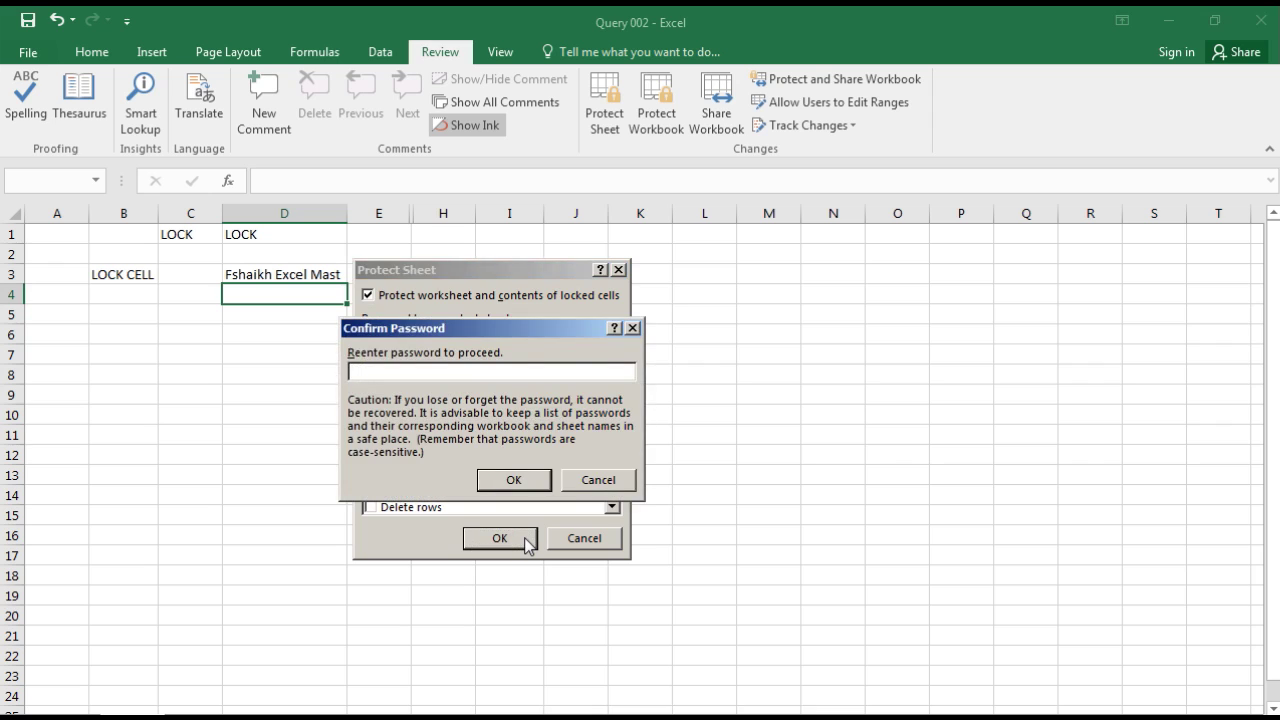
text(123)
click(514, 479)
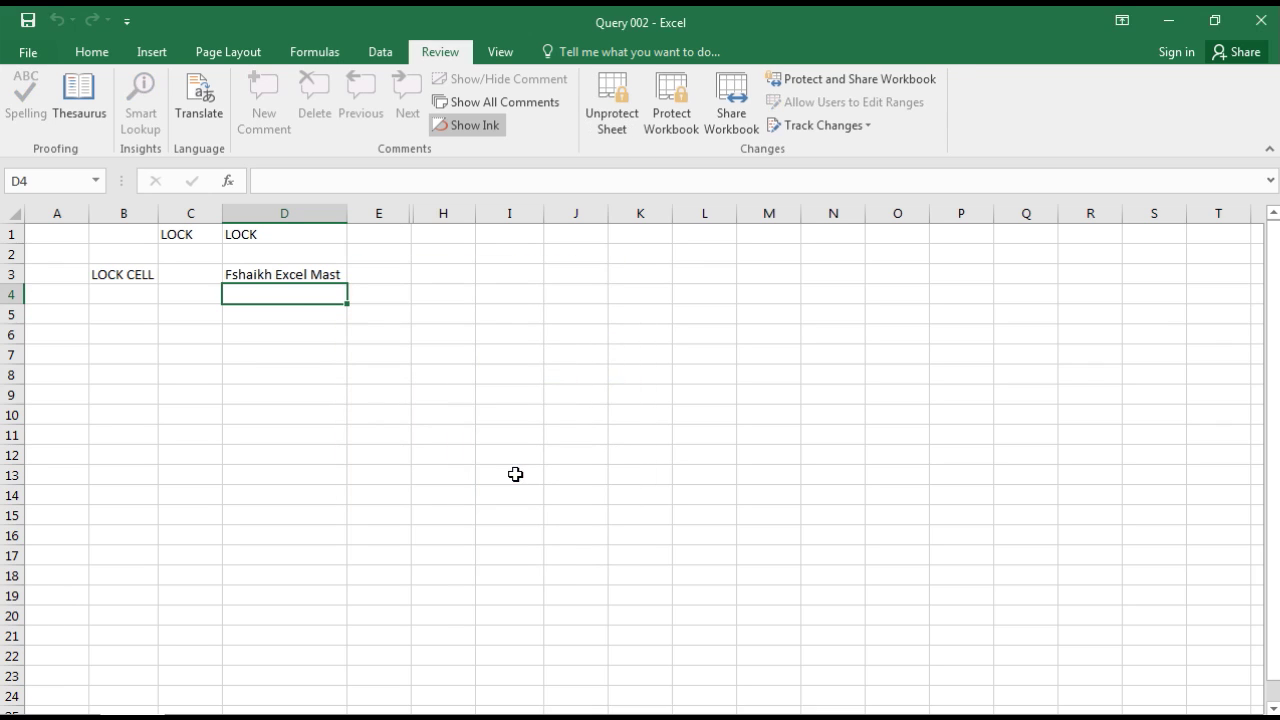
Step: Try clearing the contents of locked column C and dismiss the protected-sheet warning
click(260, 254)
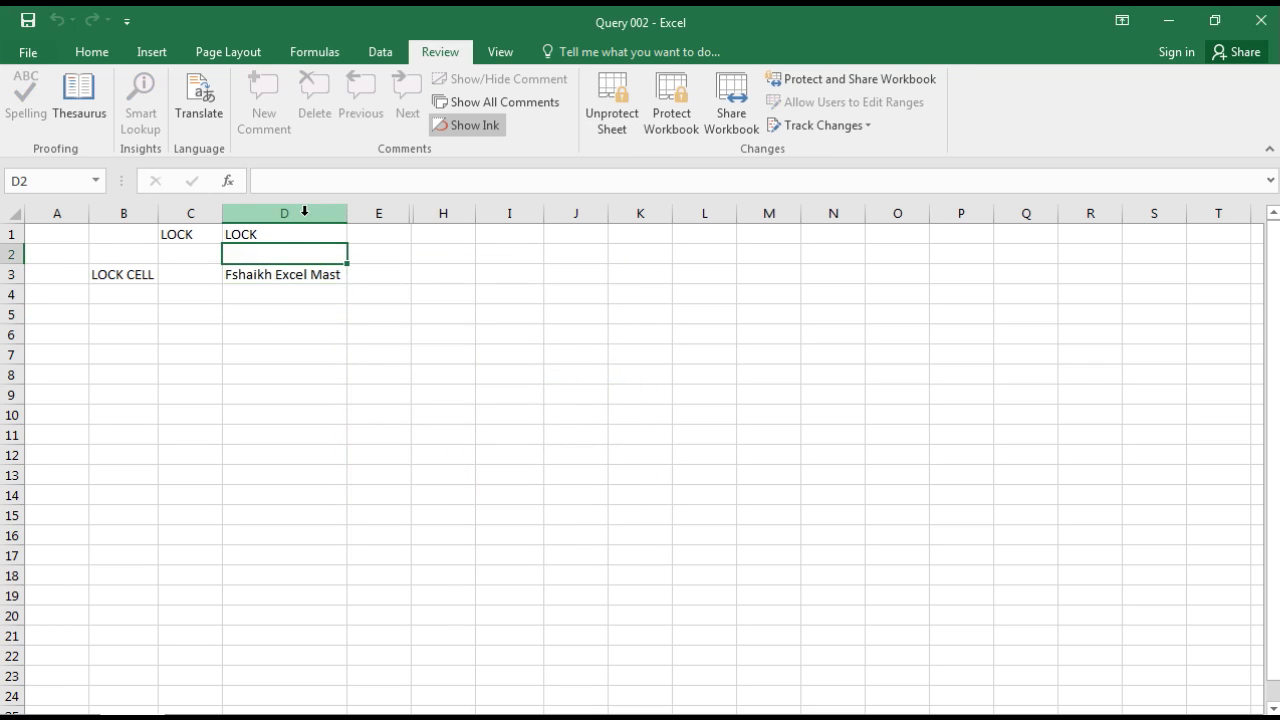
click(305, 211)
right_click(307, 218)
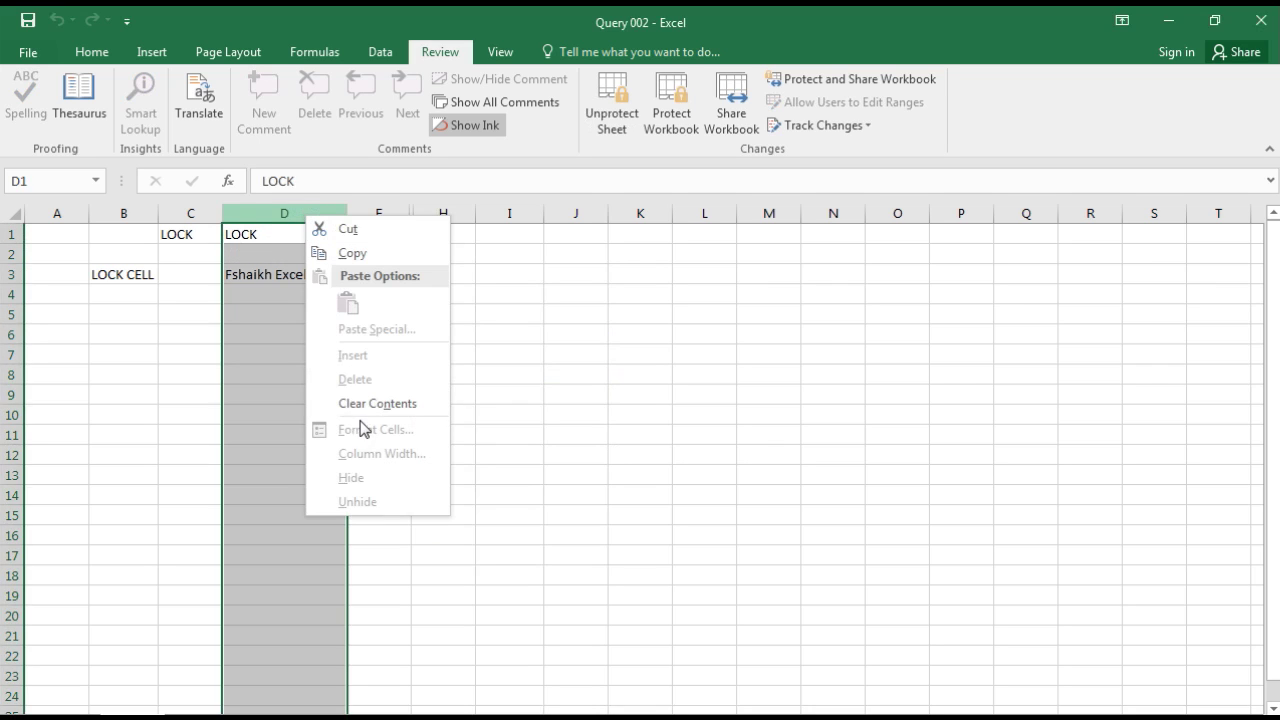
click(57, 222)
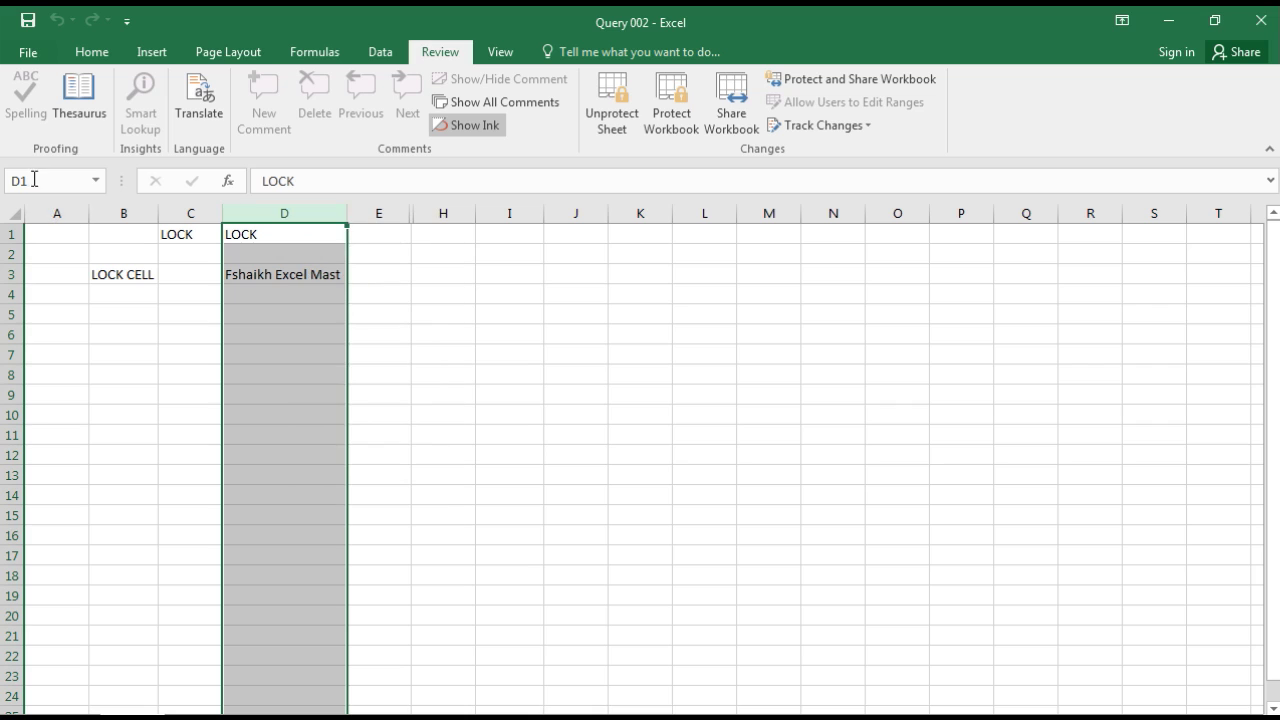
click(171, 232)
click(185, 209)
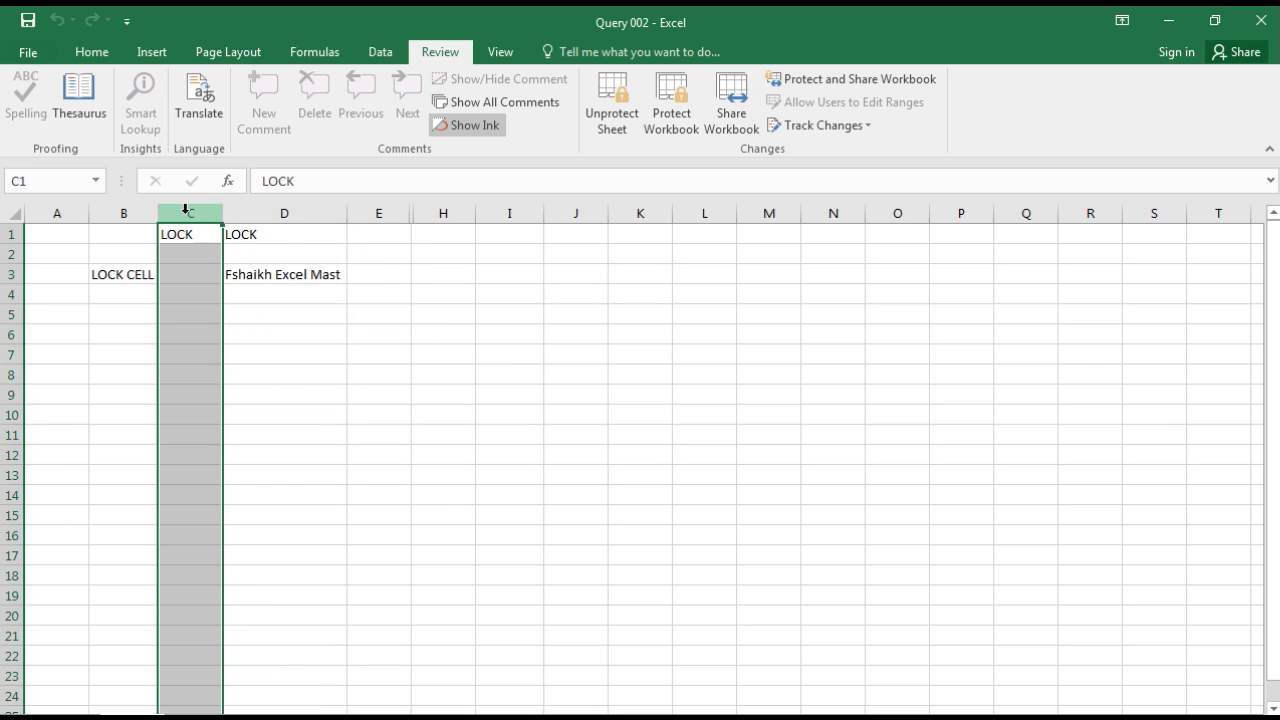
right_click(185, 209)
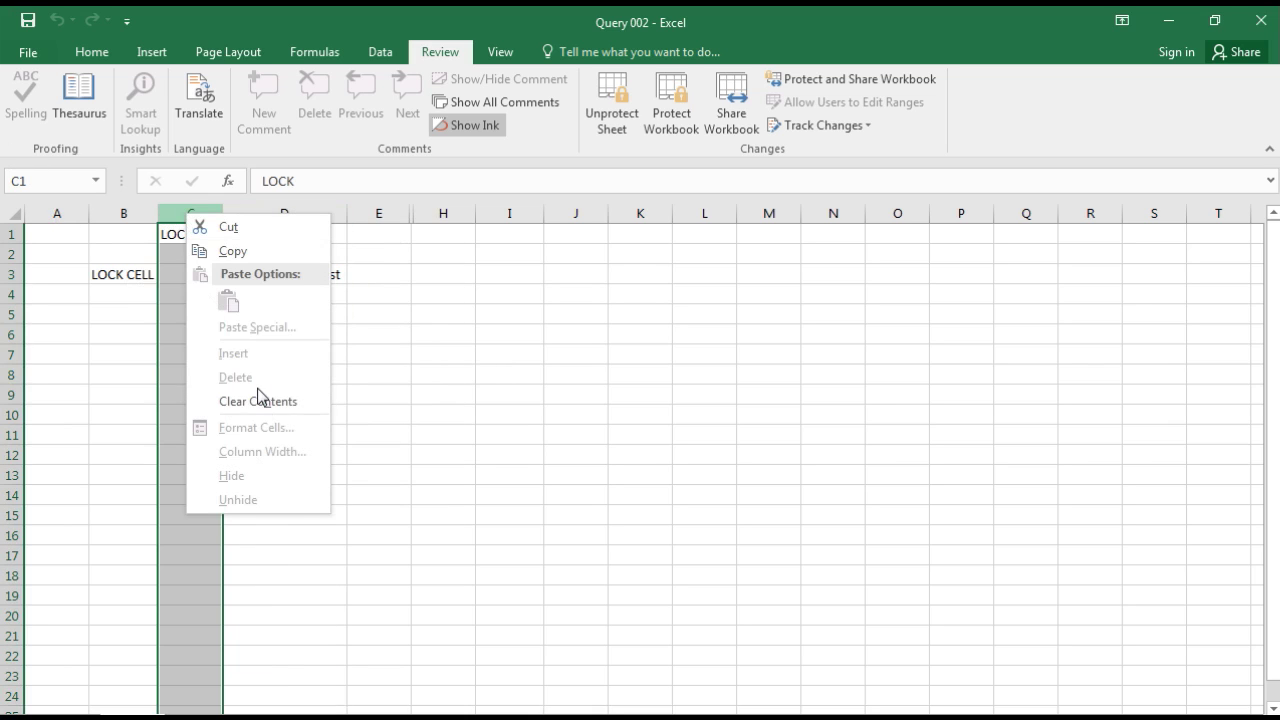
click(247, 404)
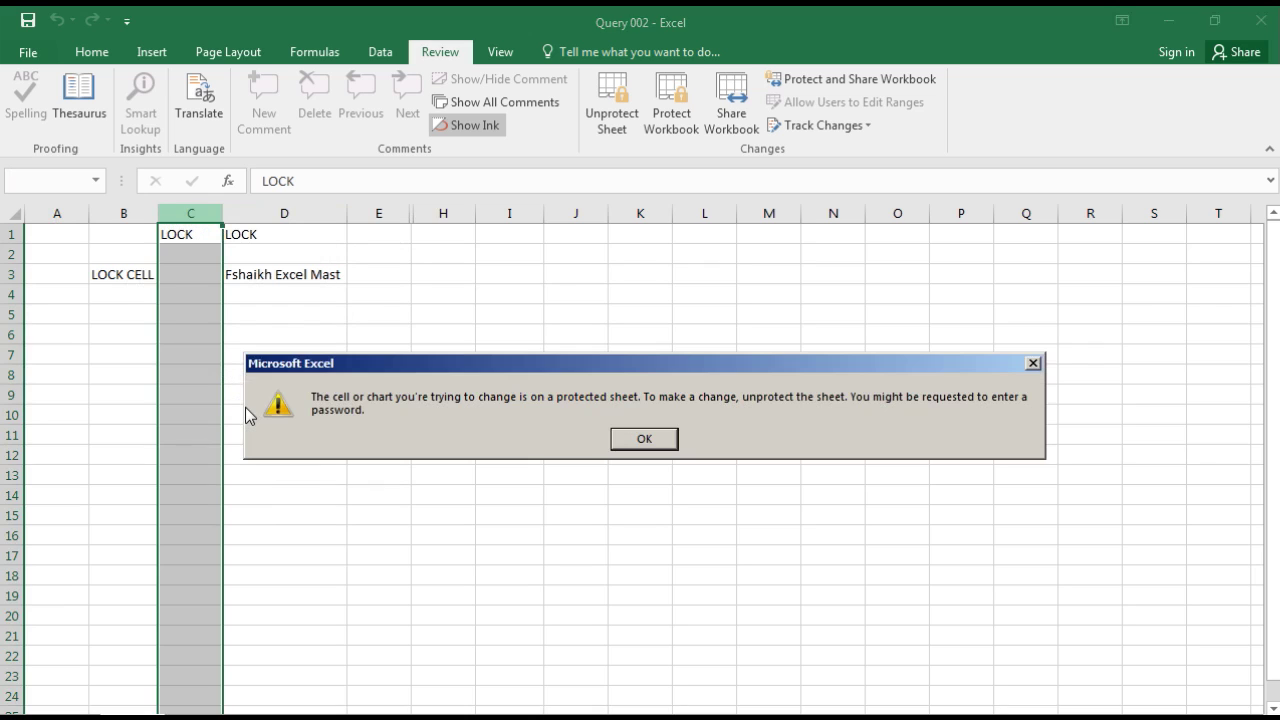
click(636, 441)
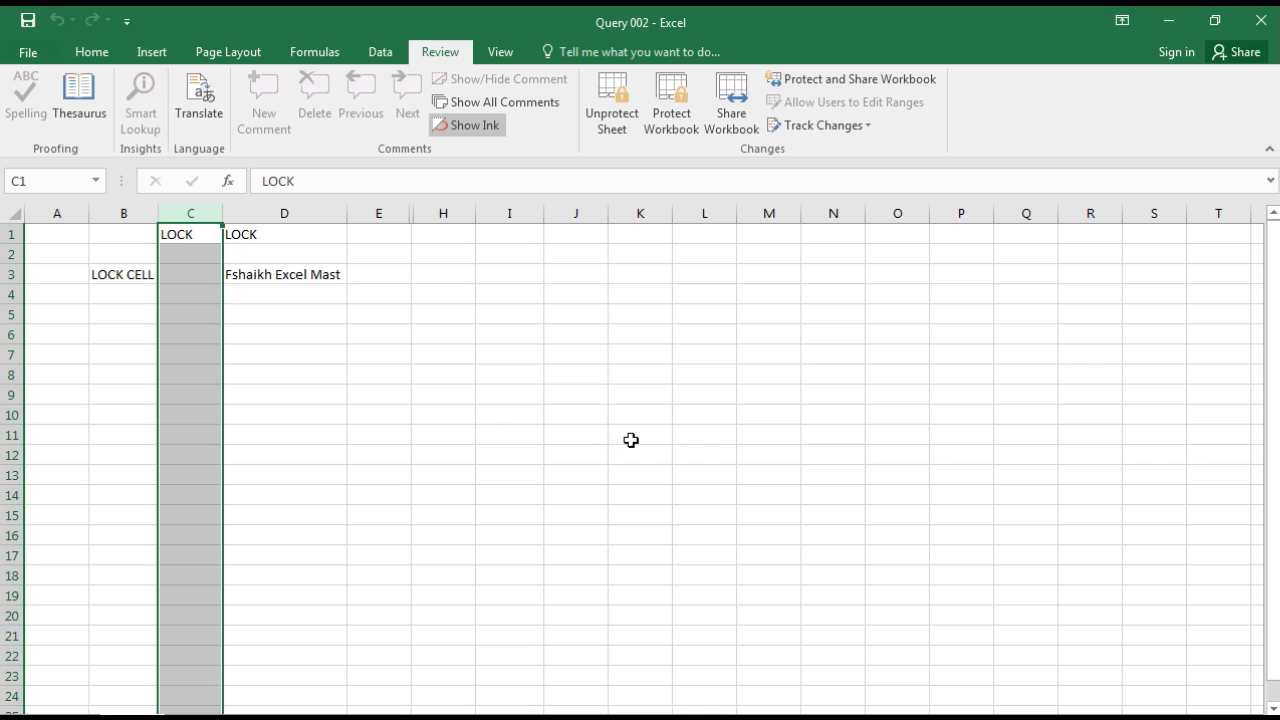
Step: Enter Test in the unlocked cell B5
click(93, 319)
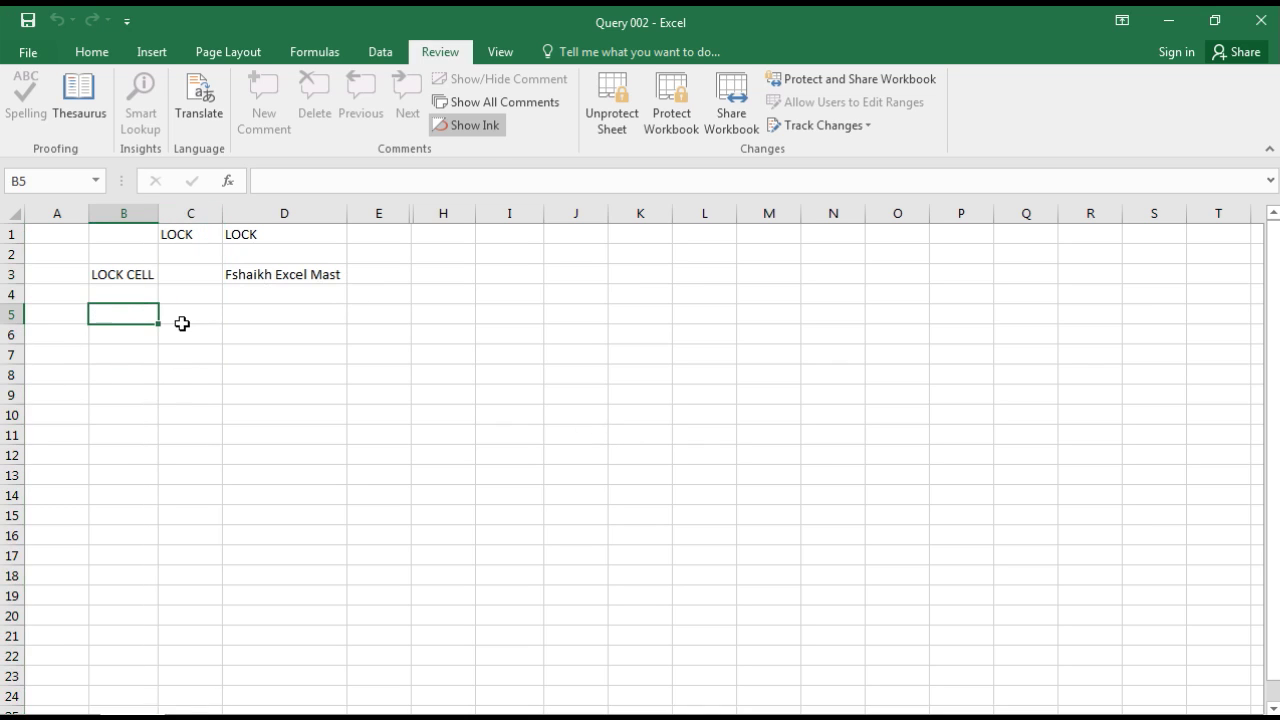
text(xxxxZ)
key(BackSpace)
key(BackSpace)
key(BackSpace)
key(BackSpace)
key(BackSpace)
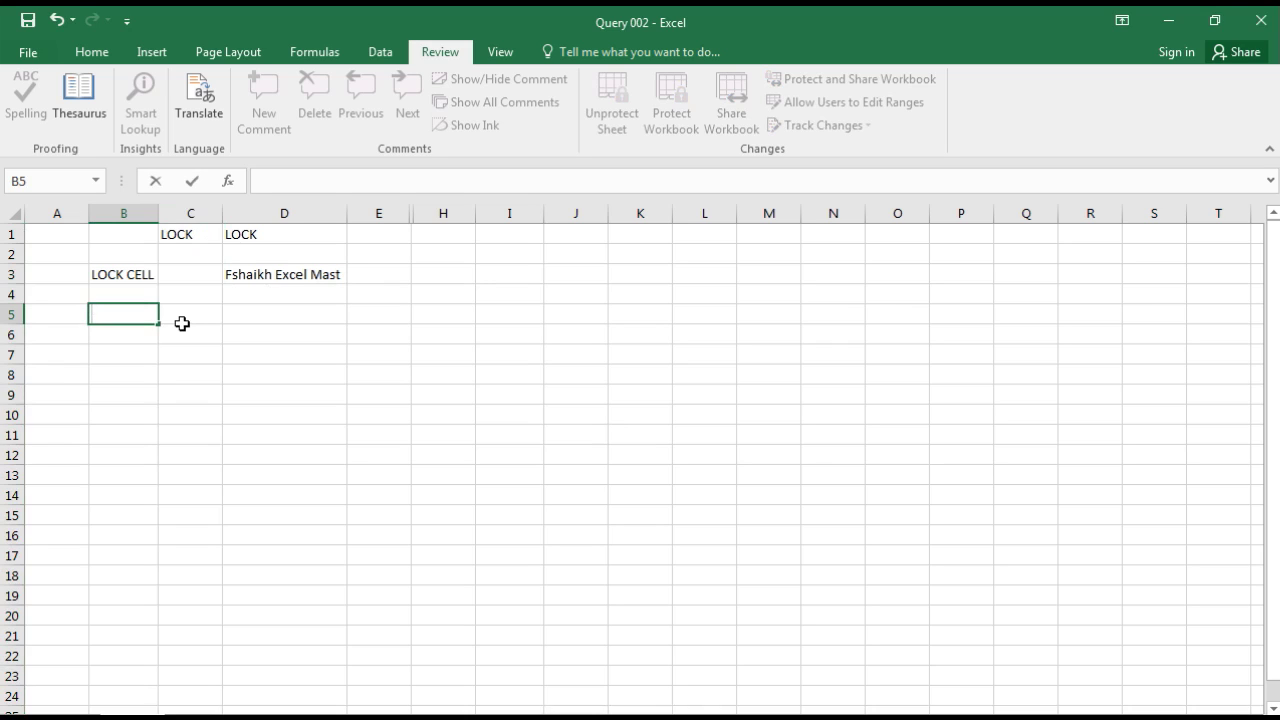
text(Test)
key(Return)
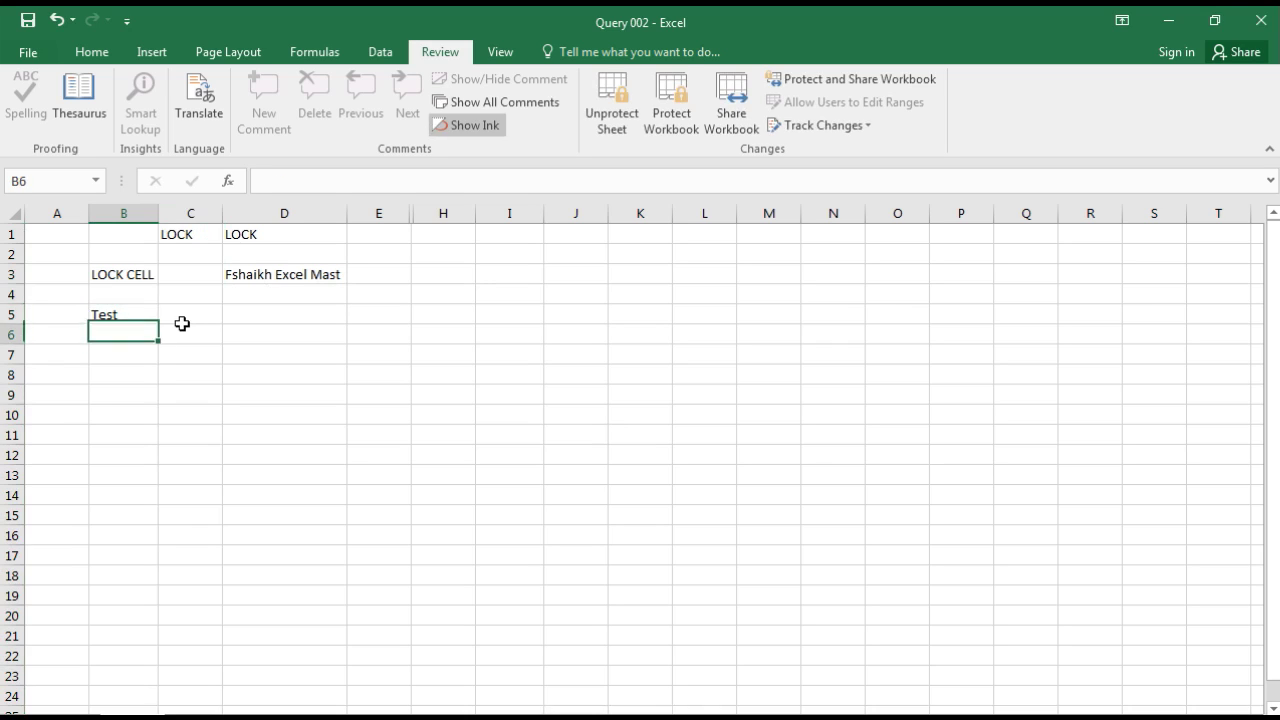
Step: Try deleting the contents of locked cell B3 and dismiss the warning
key(Up)
key(Up)
key(Up)
key(Up)
key(Down)
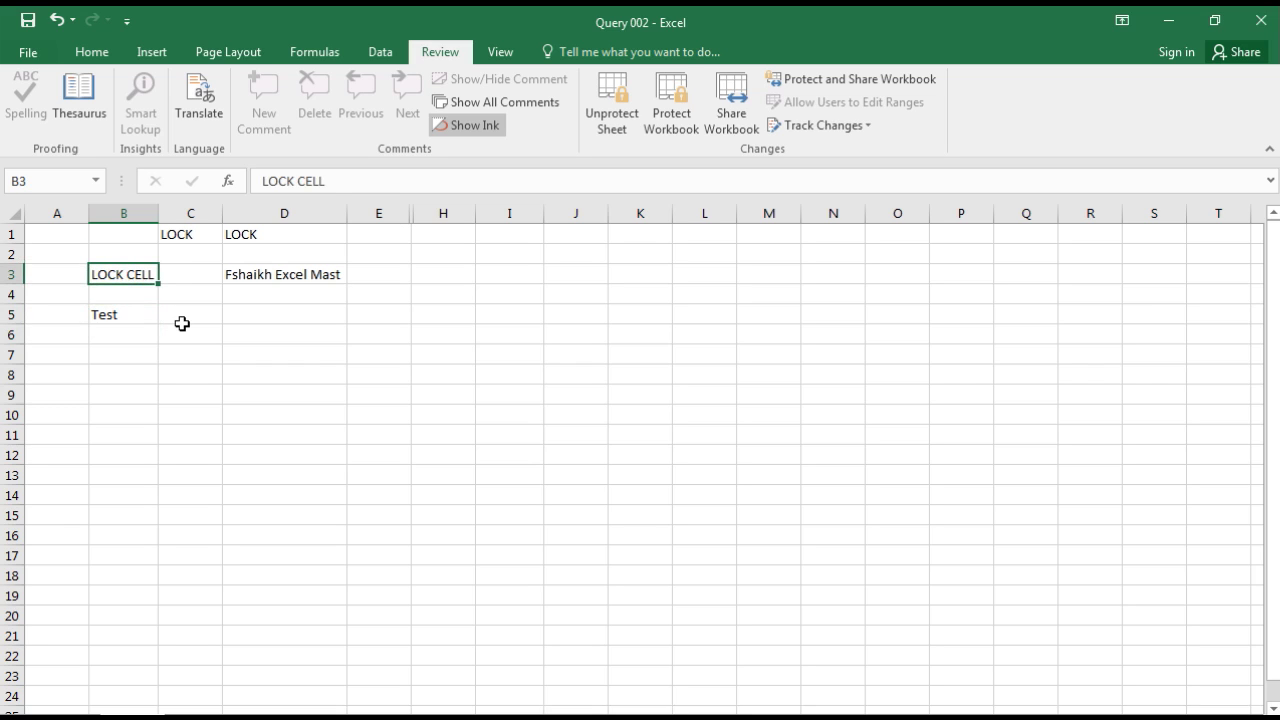
key(Delete)
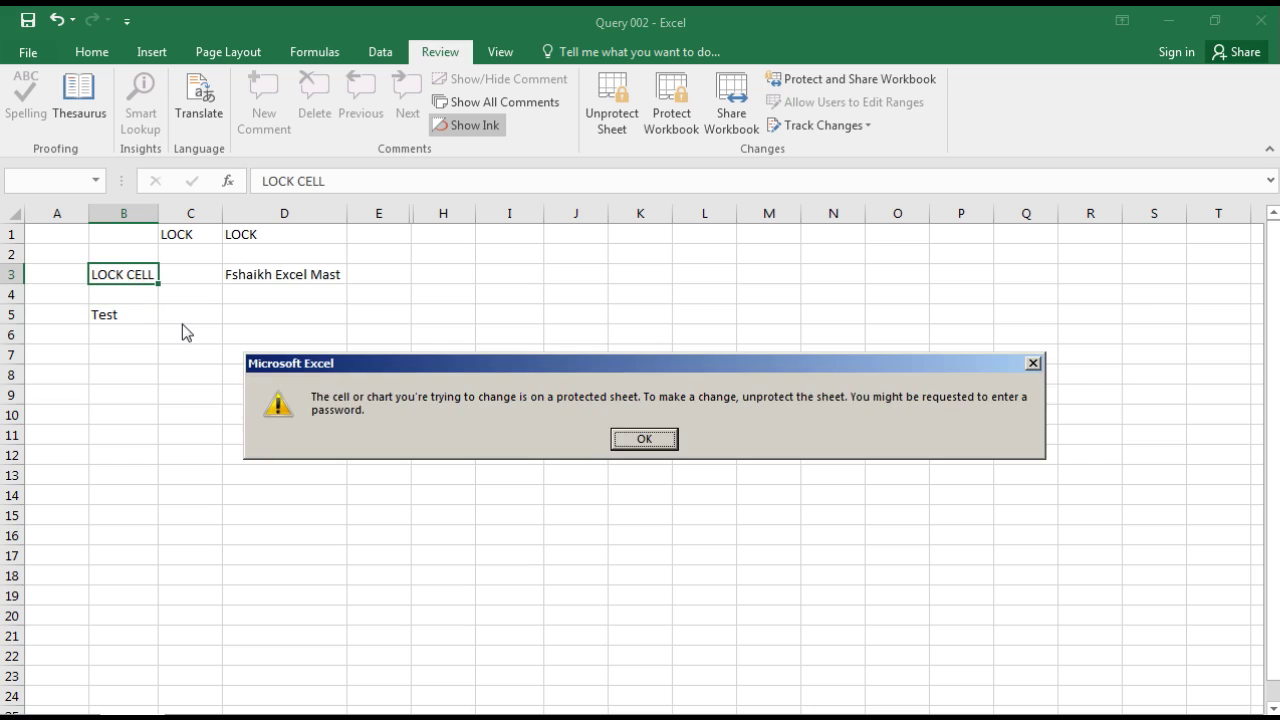
key(Return)
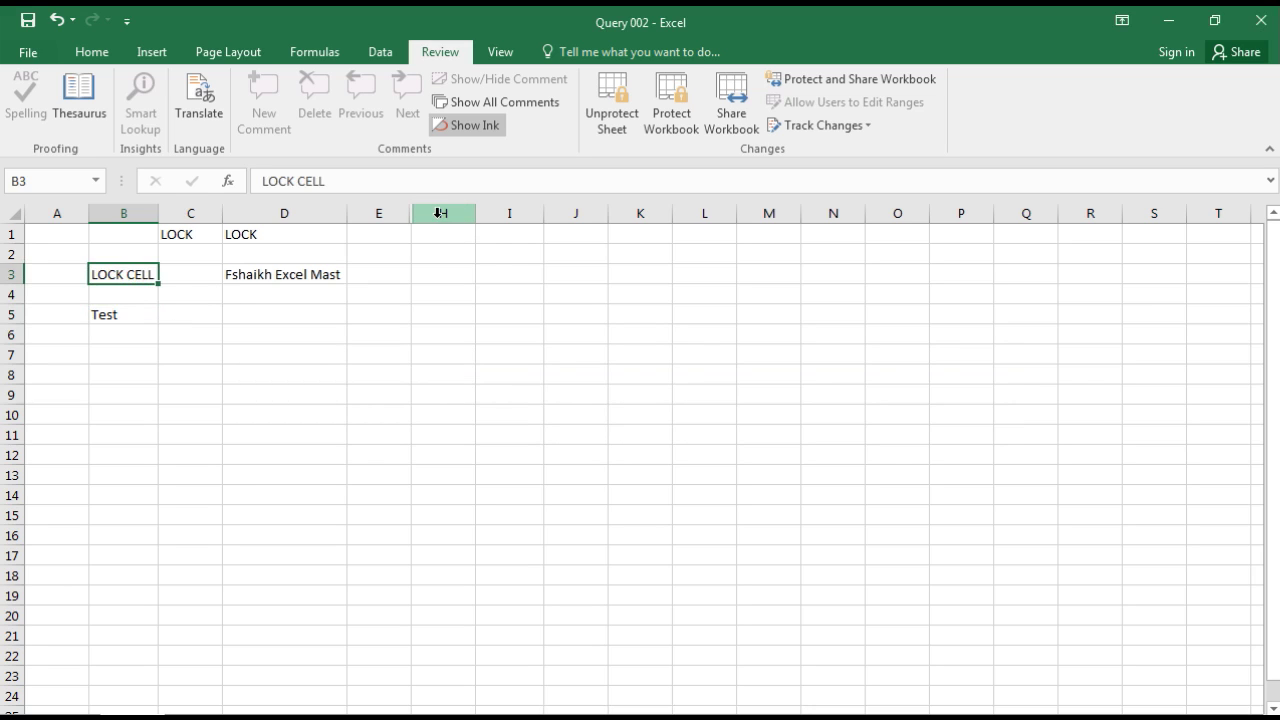
Step: Check that Unhide is unavailable for the hidden columns F and G
right_click(438, 212)
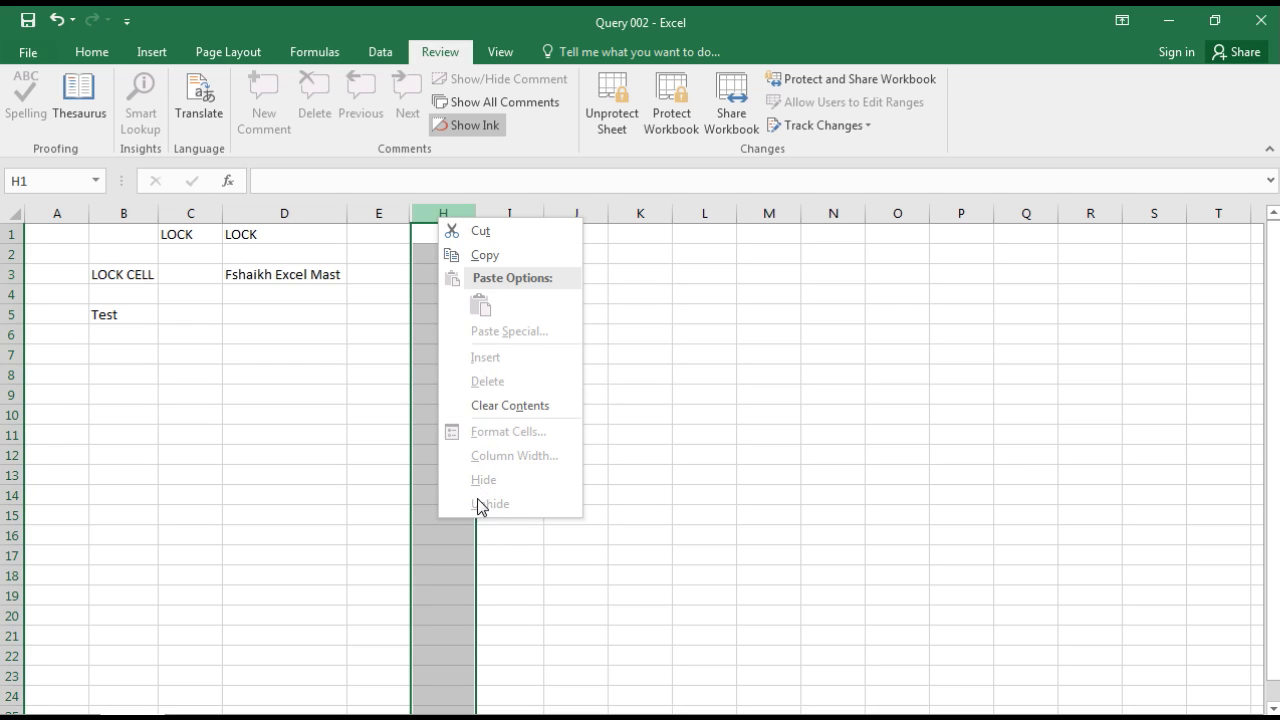
click(374, 474)
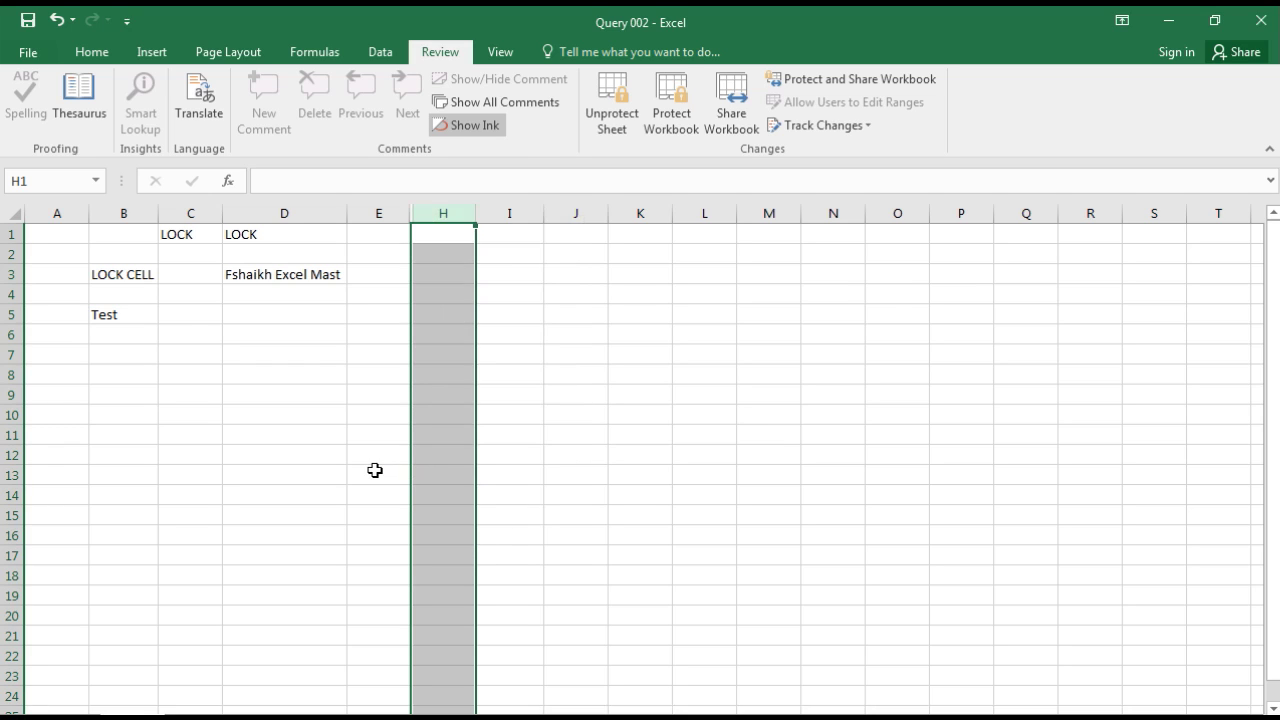
click(362, 255)
click(292, 273)
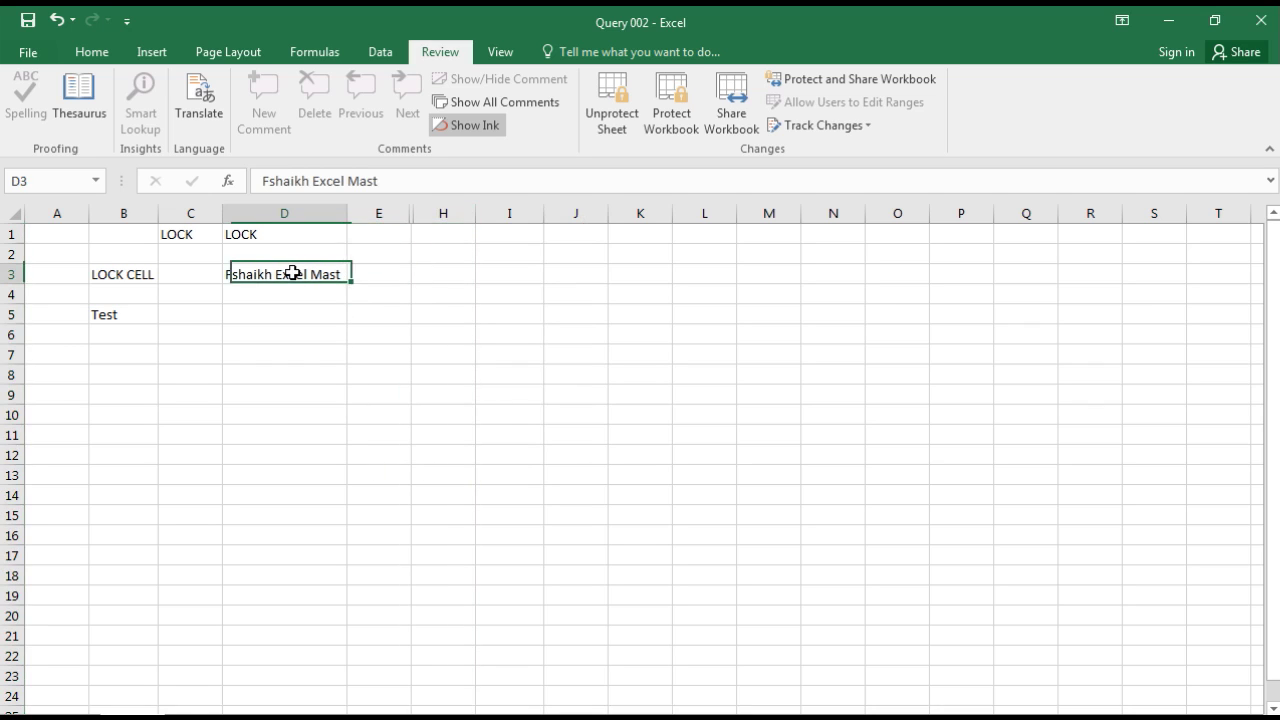
click(193, 238)
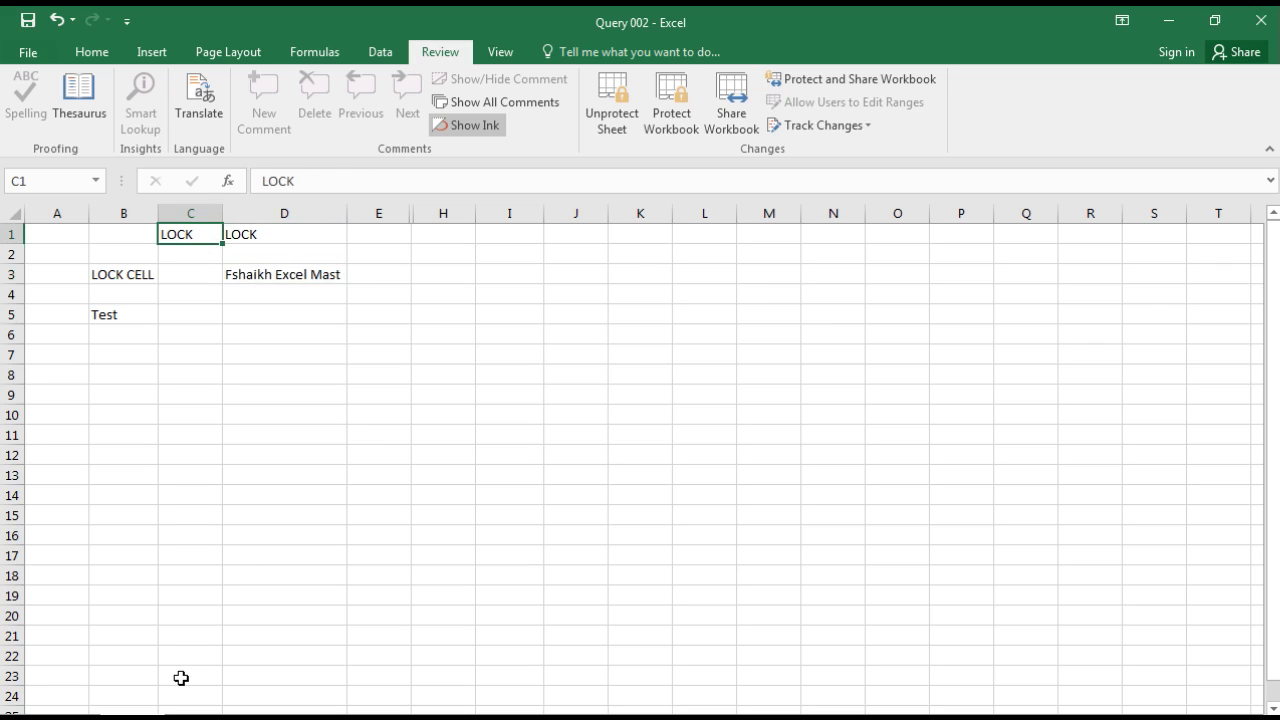
Step: Return to Excel and switch to the sheet with the tutorial's title banner
click(209, 709)
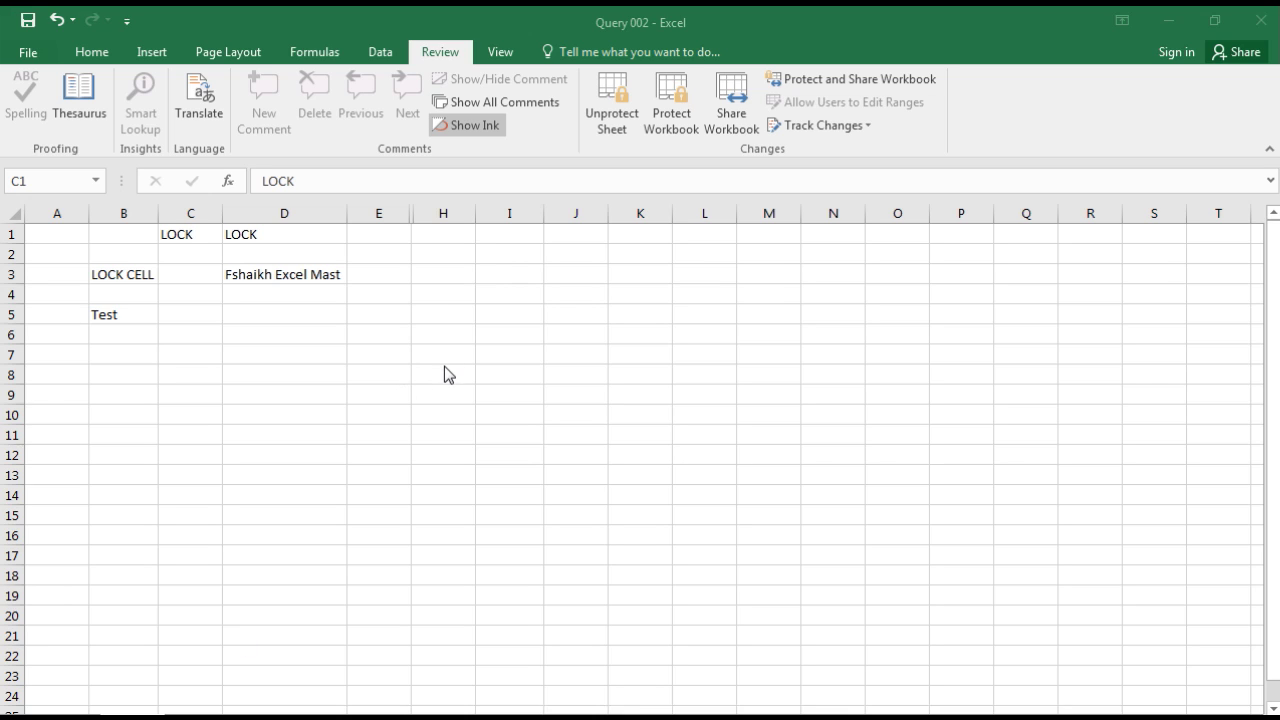
key(alt+Tab)
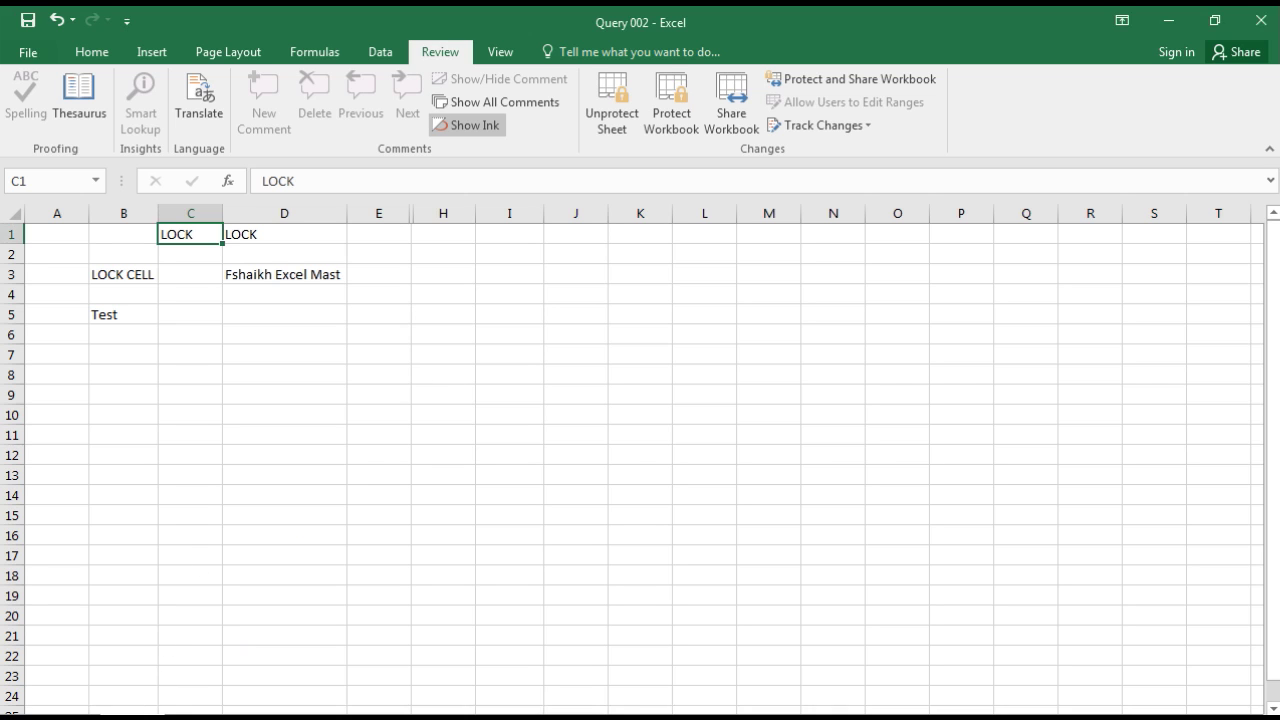
key(ctrl+Page_Down)
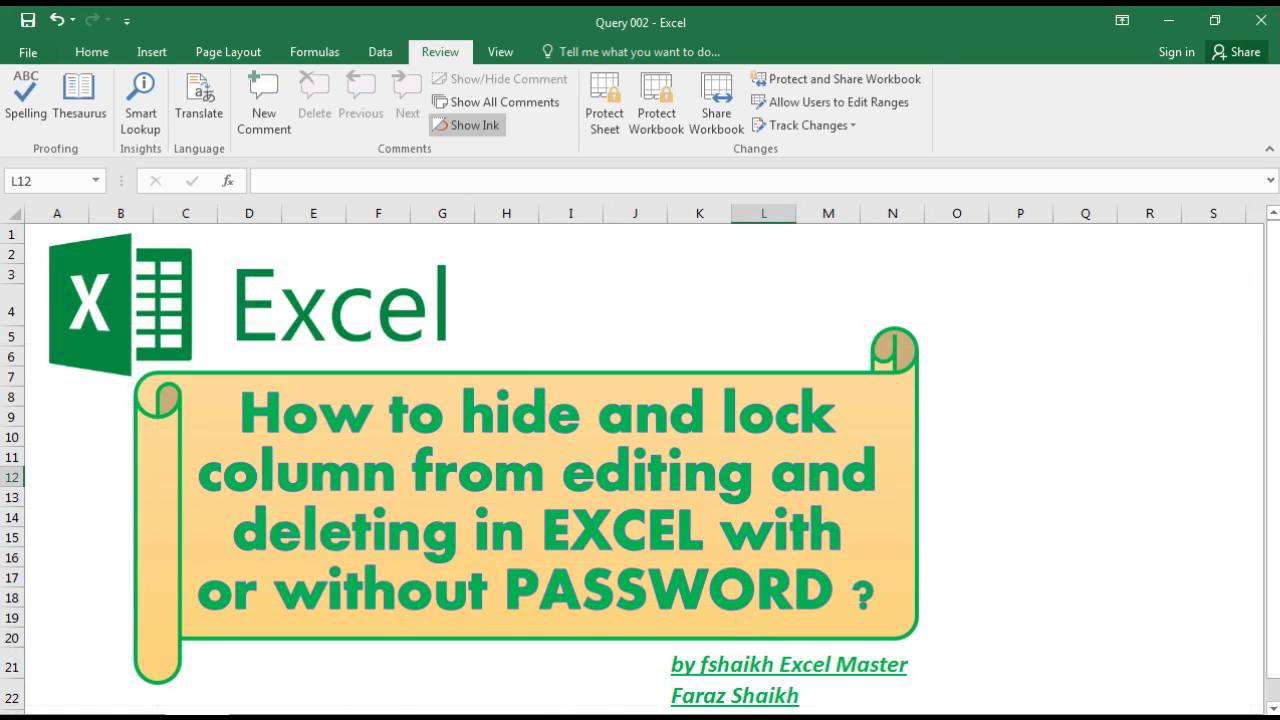